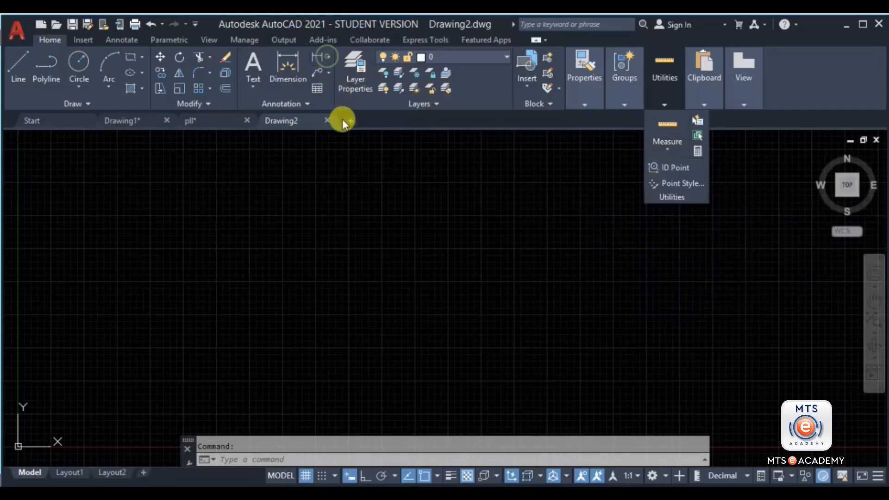
left_click(329, 57)
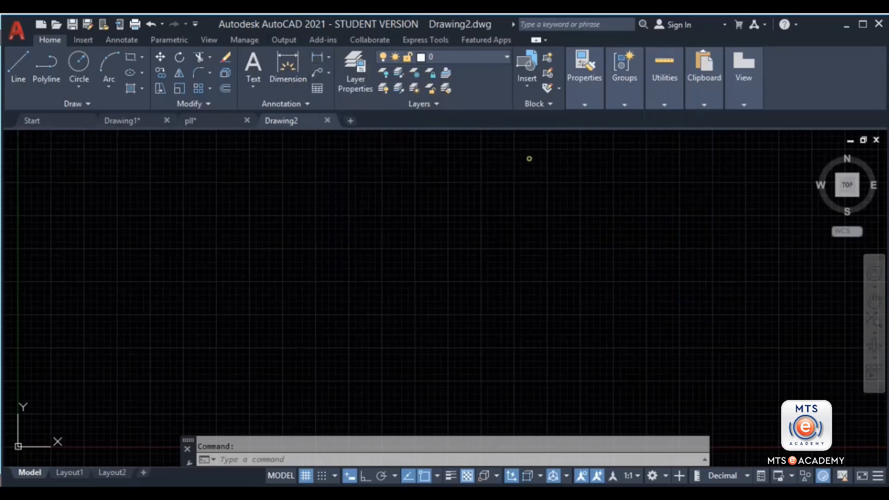
mouse_move(660, 104)
left_click(670, 147)
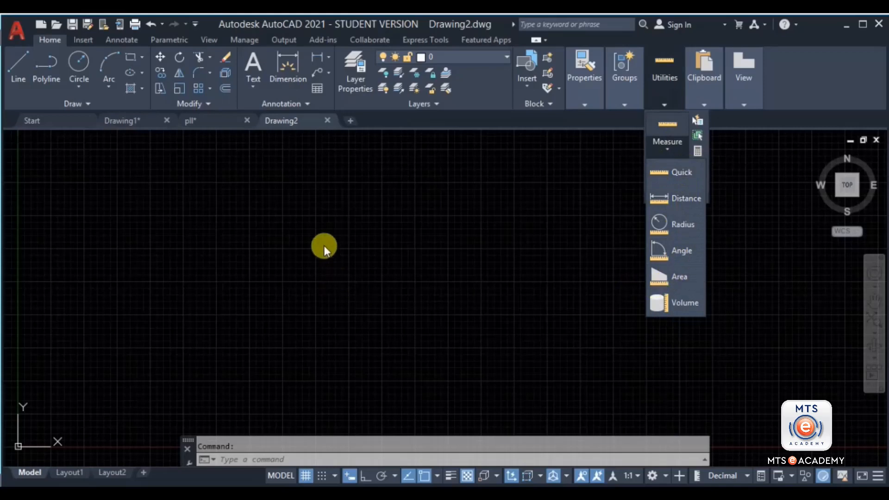
Draw a closed, irregular four-sided shape from separate lines, about 155 square units in area with a perimeter of about 53 units
left_click(11, 66)
left_click(273, 264)
left_click(404, 176)
left_click(569, 305)
left_click(376, 355)
left_click(272, 264)
key("Return")
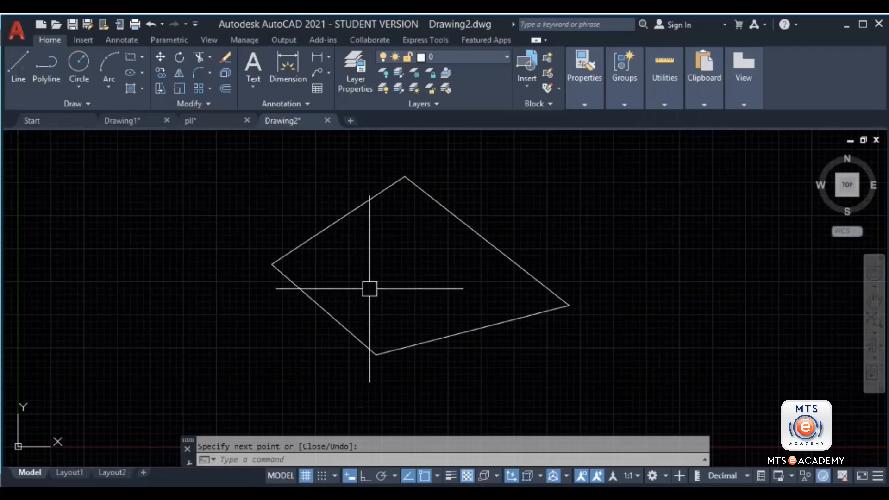
Measure the four-sided shape's area and perimeter with the Measure Area tool by picking its four corners, and exit the tool
left_click(655, 95)
left_click(662, 141)
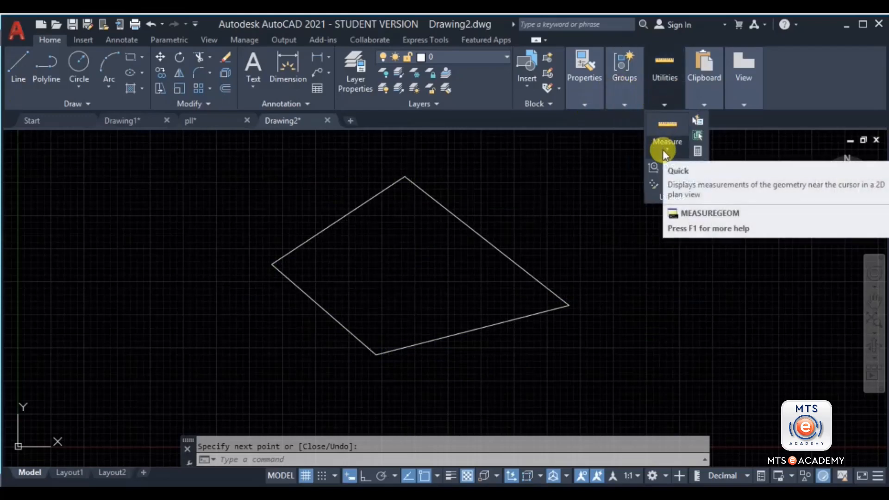
left_click(662, 149)
left_click(662, 274)
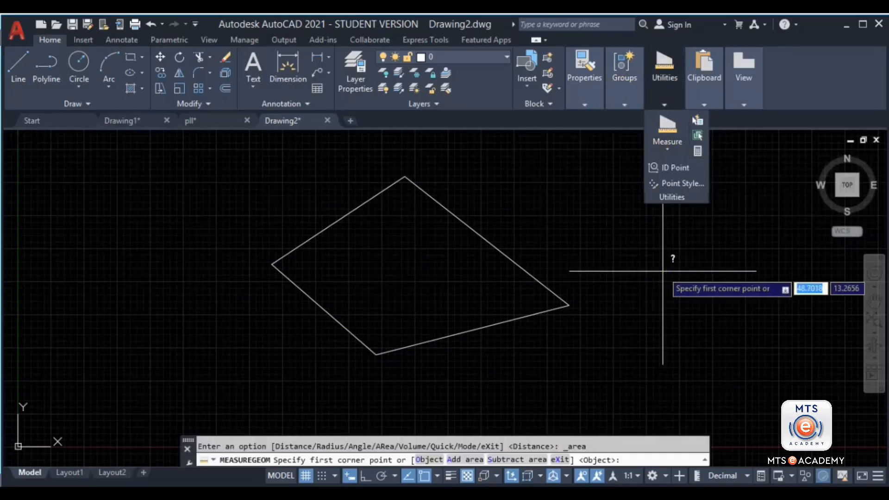
left_click(405, 178)
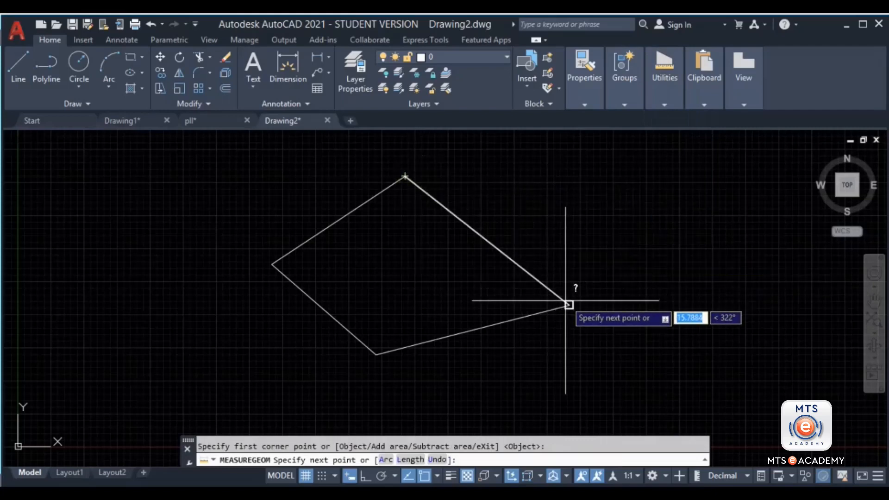
left_click(566, 301)
left_click(376, 354)
left_click(272, 264)
key("Return")
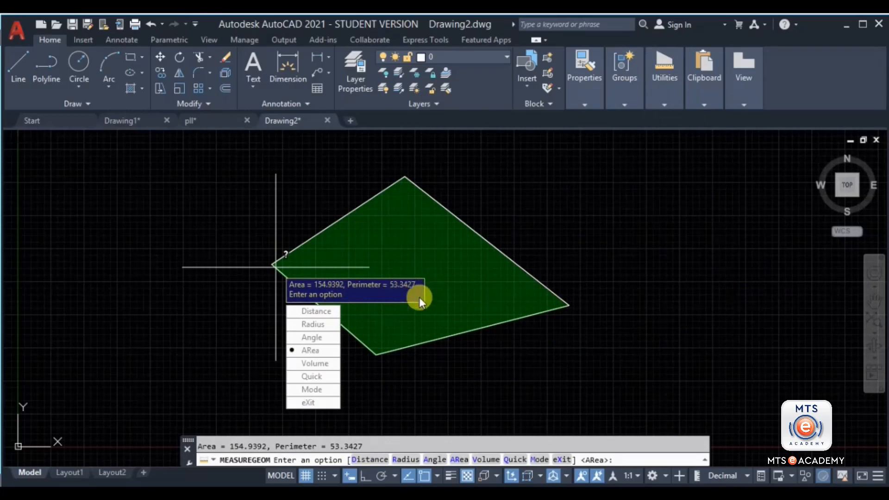
key("Escape")
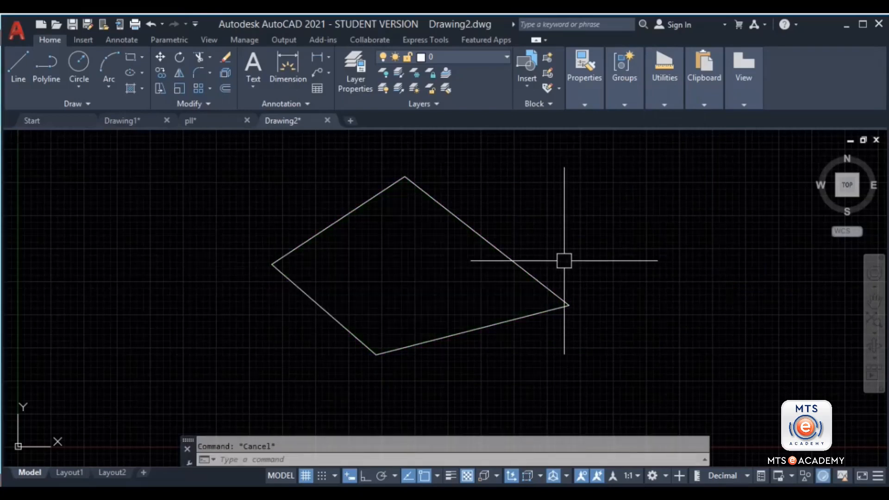
Try Meters as the insertion scale in the drawing units, return it to Inches and accept the settings
type("un")
key("Return")
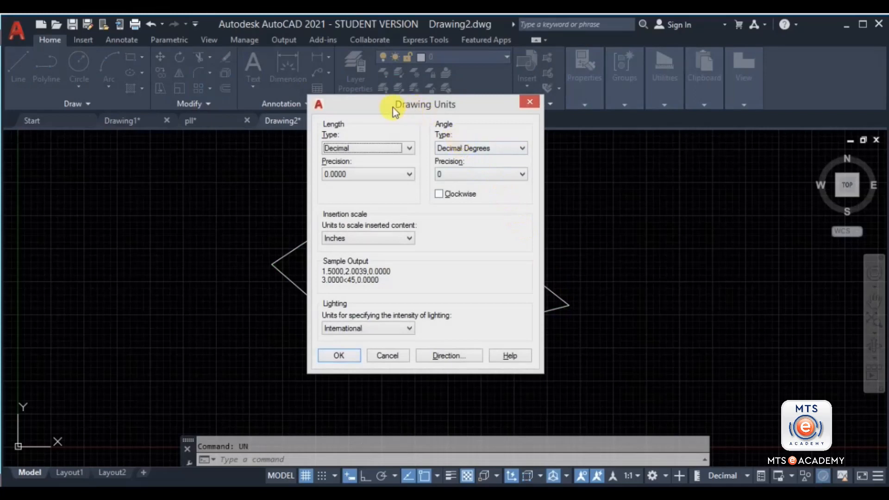
left_click(347, 238)
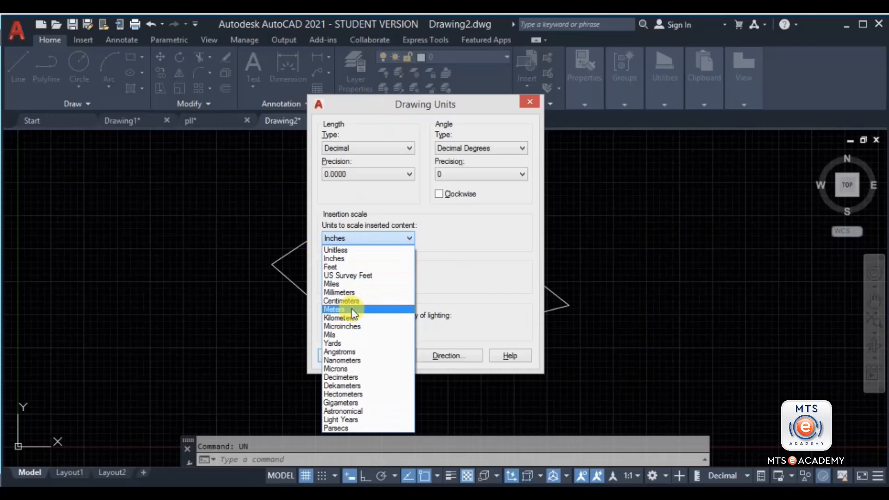
left_click(351, 309)
left_click(351, 238)
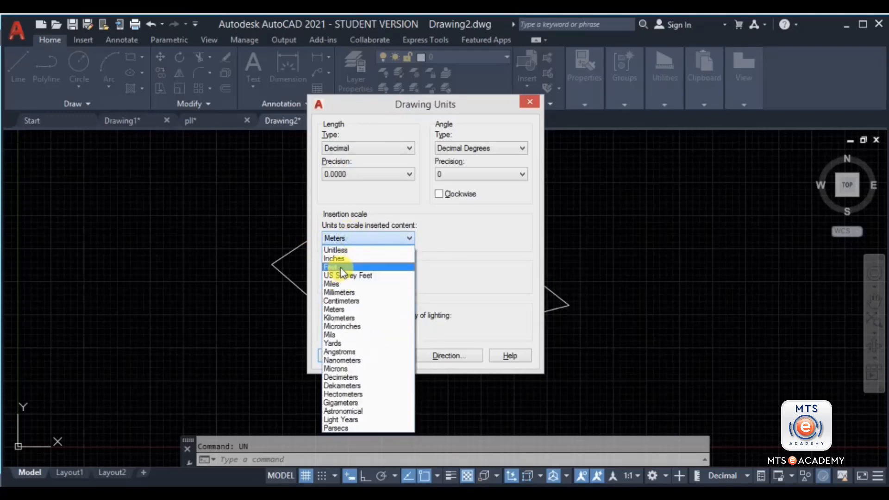
left_click(341, 260)
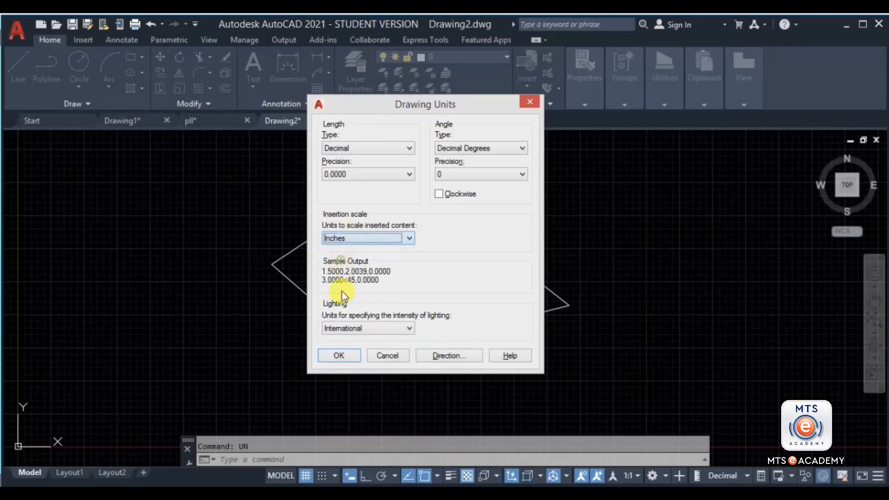
left_click(350, 354)
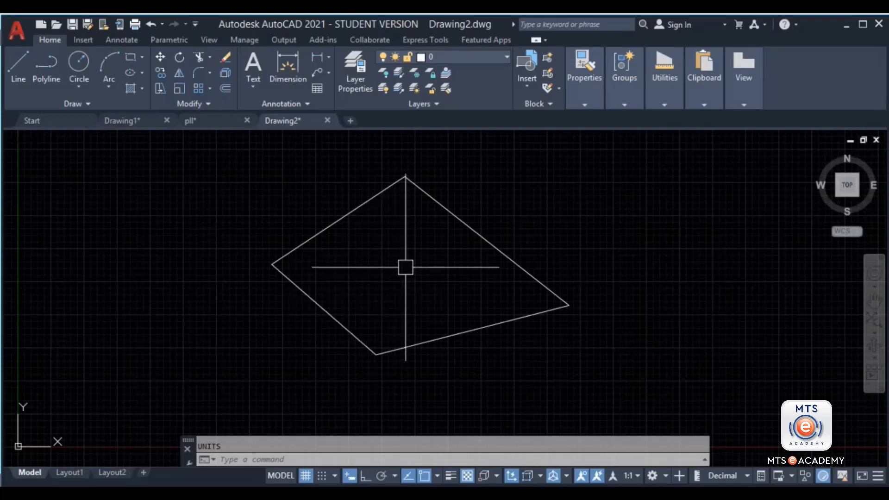
Measure the area enclosed by the line shape's top, right and bottom corners with the AREA command
middle_click_drag(539, 196, 461, 220)
type("aa")
key("Return")
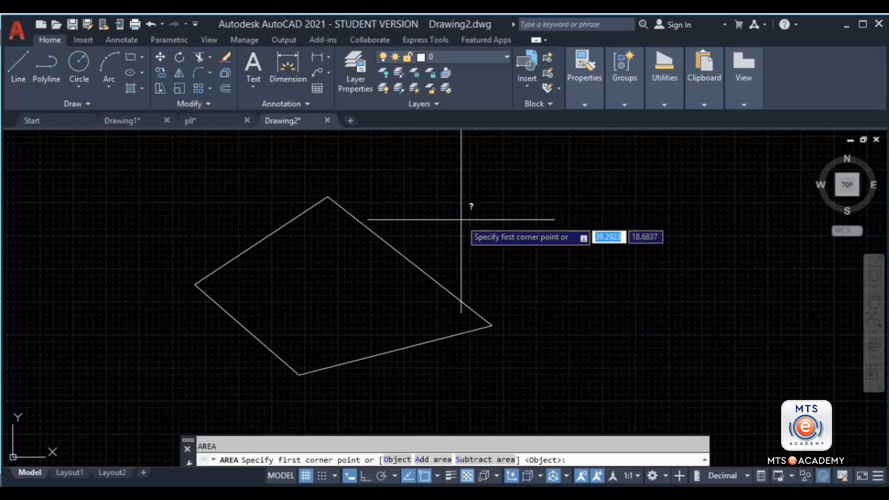
left_click(328, 197)
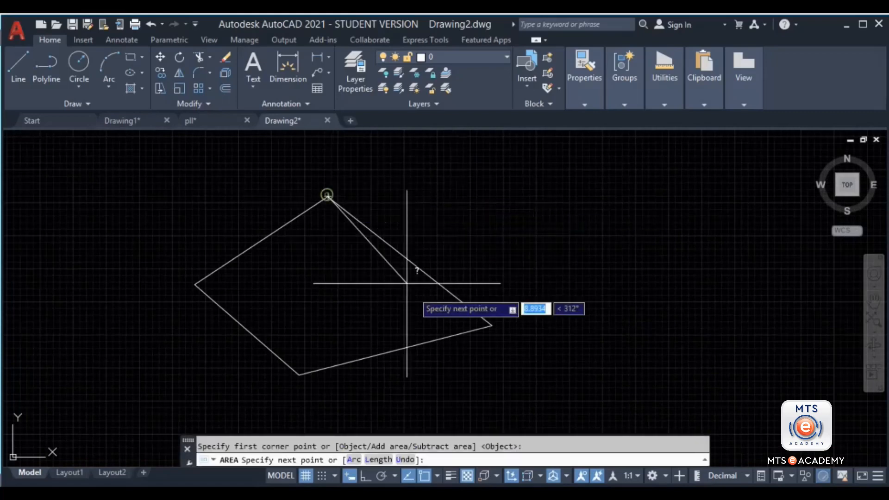
left_click(491, 325)
left_click(299, 374)
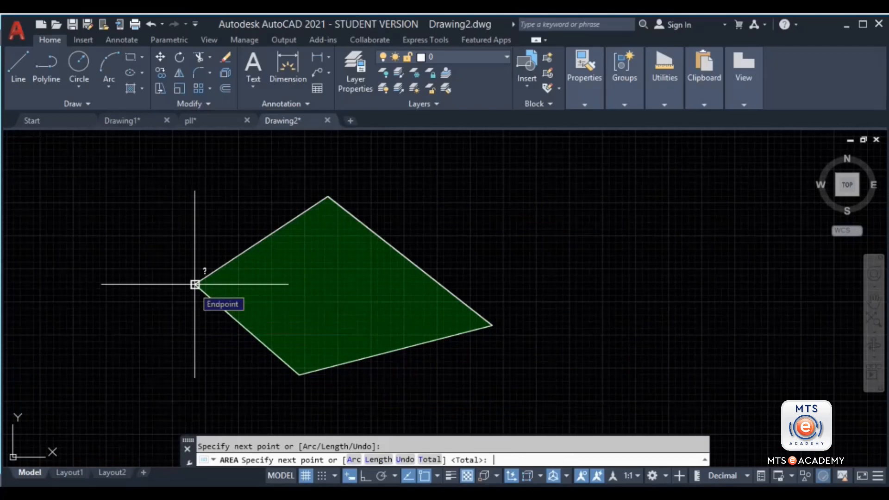
key("XF86MonBrightnessUp")
key("Return")
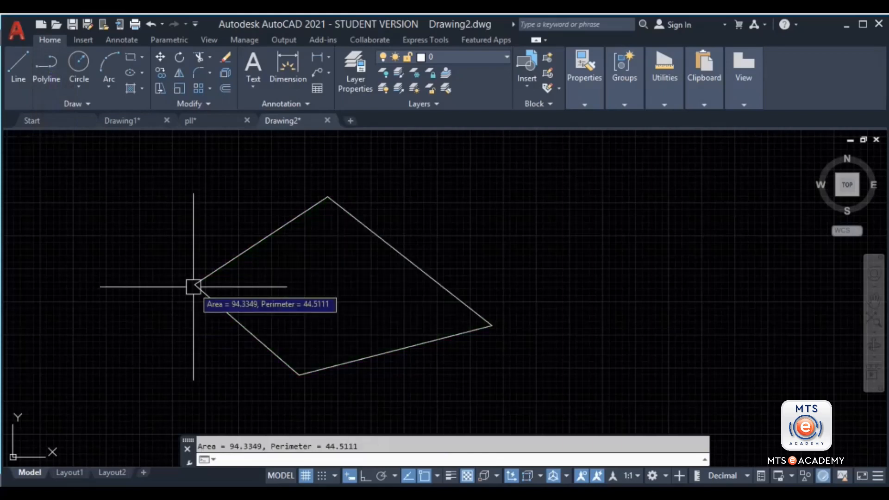
Measure the area of the line shape with the AREA command from all four corners and highlight the reported result
type("area")
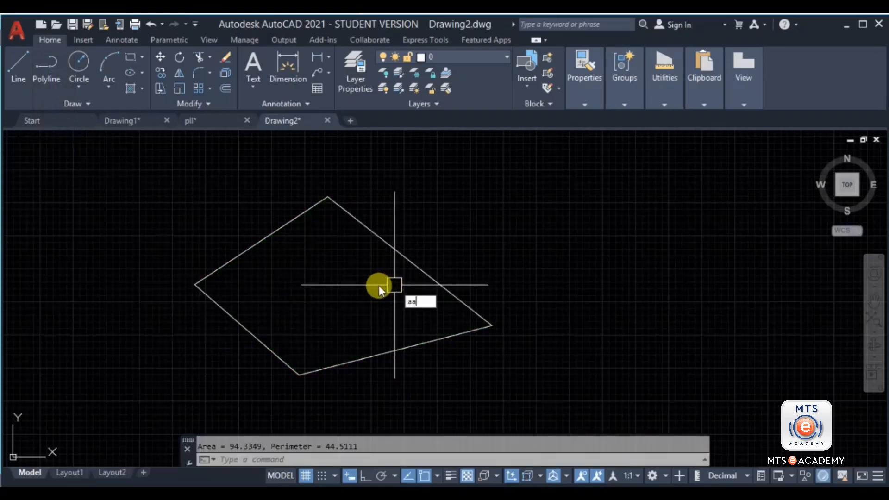
key("Return")
left_click(327, 196)
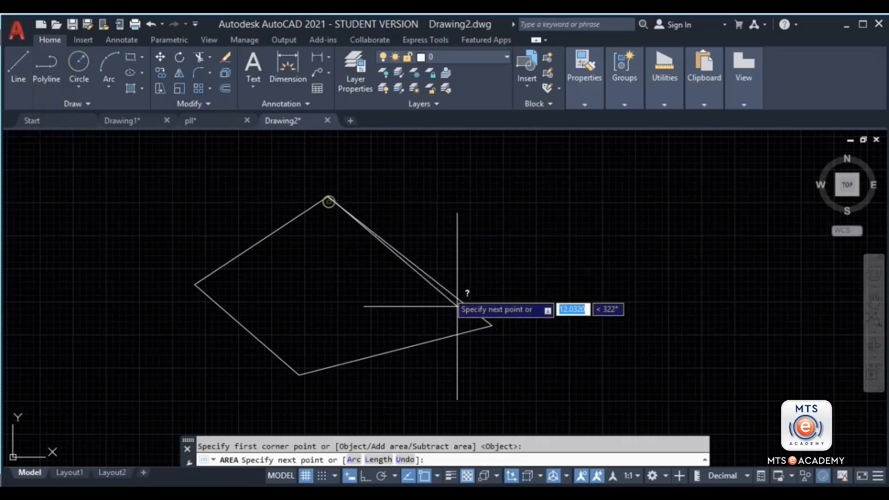
left_click(491, 325)
left_click(299, 374)
left_click(194, 284)
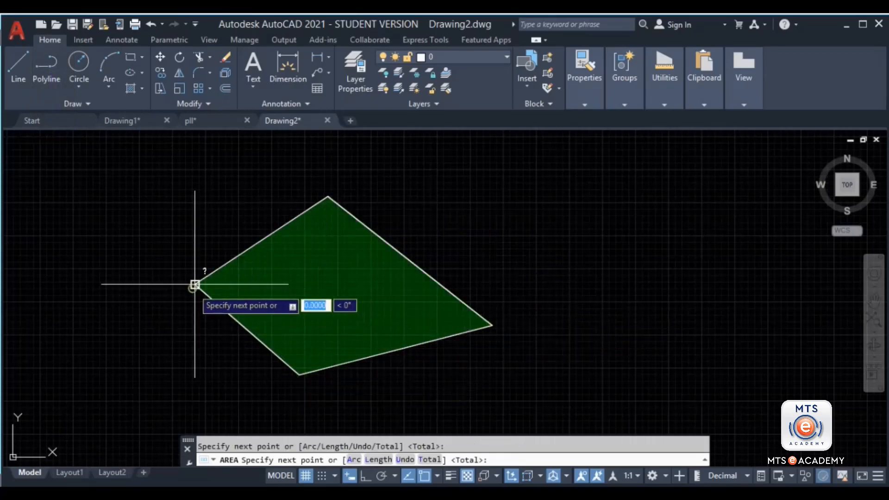
key("Return")
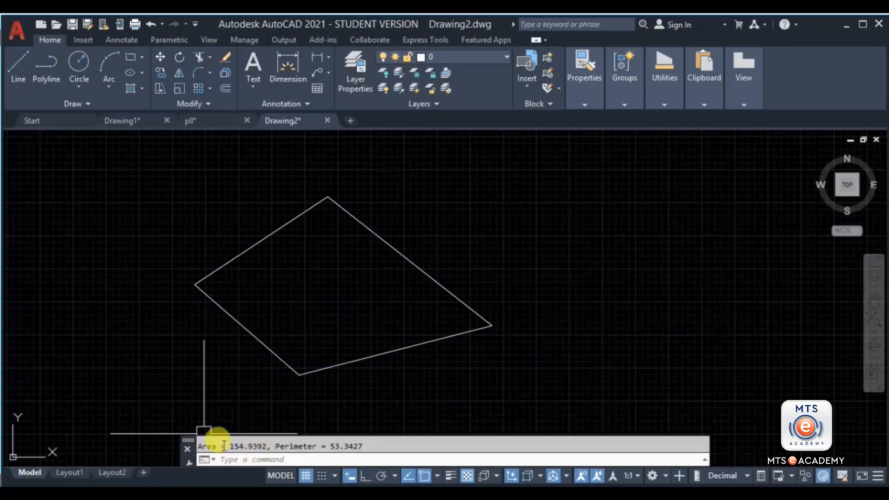
left_click_drag(202, 446, 401, 448)
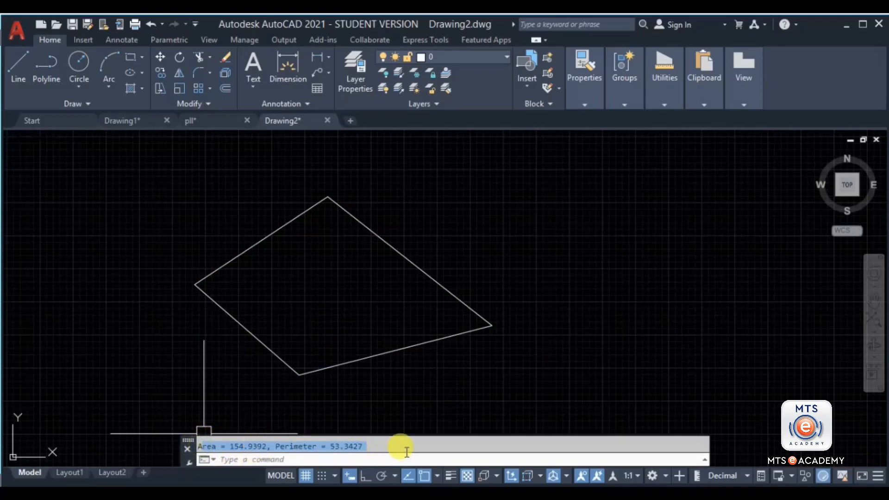
mouse_move(372, 387)
middle_mouse_down()
mouse_move(357, 397)
mouse_move(350, 387)
middle_mouse_up()
key("Escape")
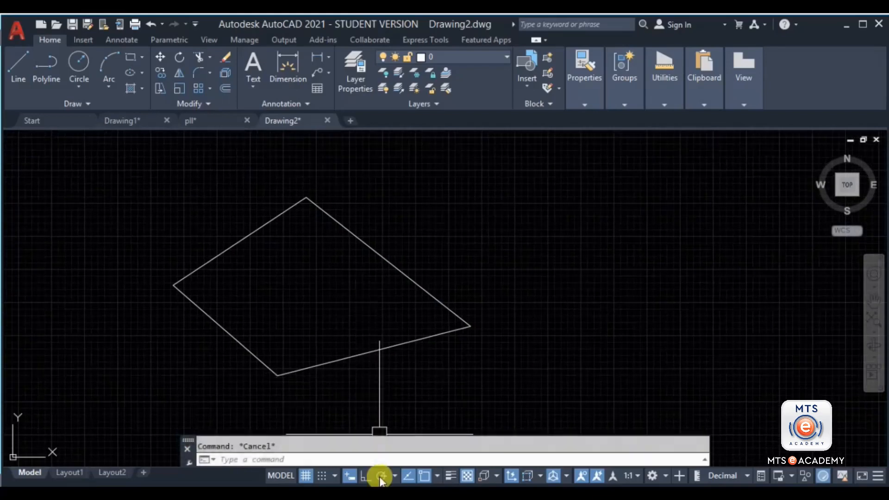
Draw a closed four-sided polyline to the right of the line shape, about 239 square units in area with a perimeter of about 66 units
mouse_move(343, 352)
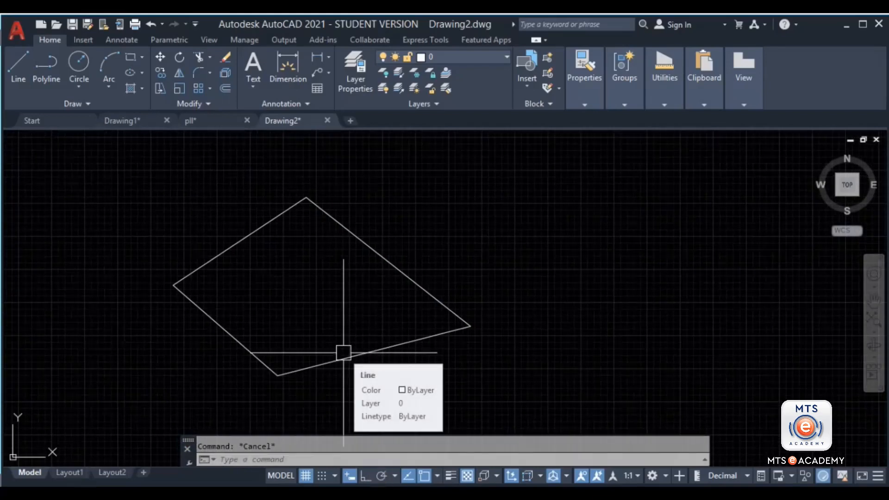
middle_click_drag(319, 201, 302, 210)
left_click(44, 73)
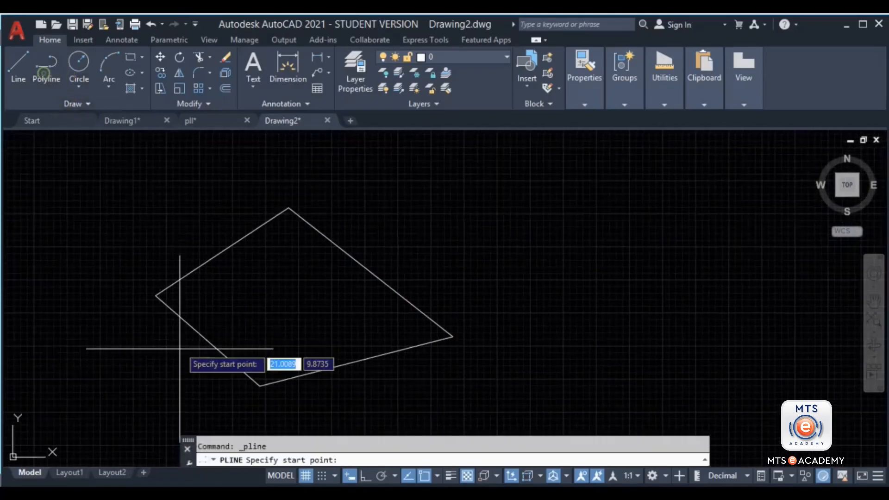
middle_click_drag(552, 225, 337, 255)
left_click(350, 223)
left_click(528, 165)
left_click(693, 331)
left_click(412, 372)
type("c")
key("Return")
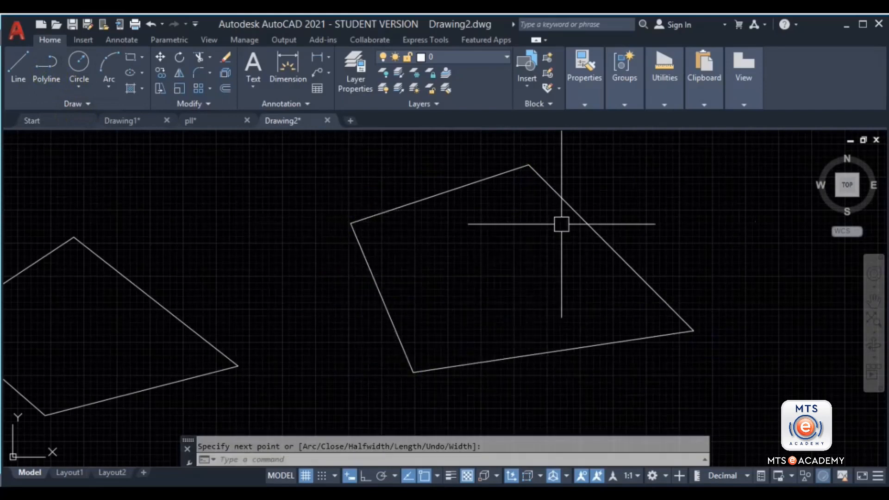
Select the four-sided polyline with a crossing window to check that it is a single object, and clear the selection
left_click(581, 204)
left_click(526, 264)
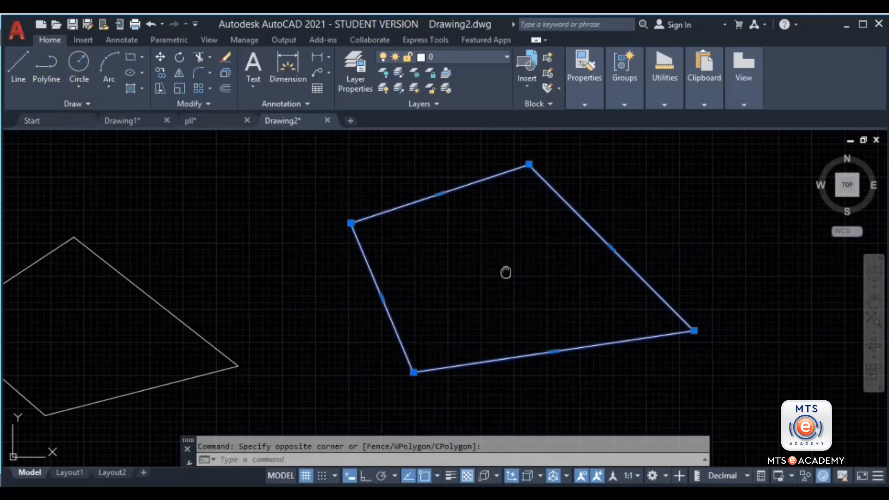
middle_click_drag(530, 217, 547, 228)
key("Escape")
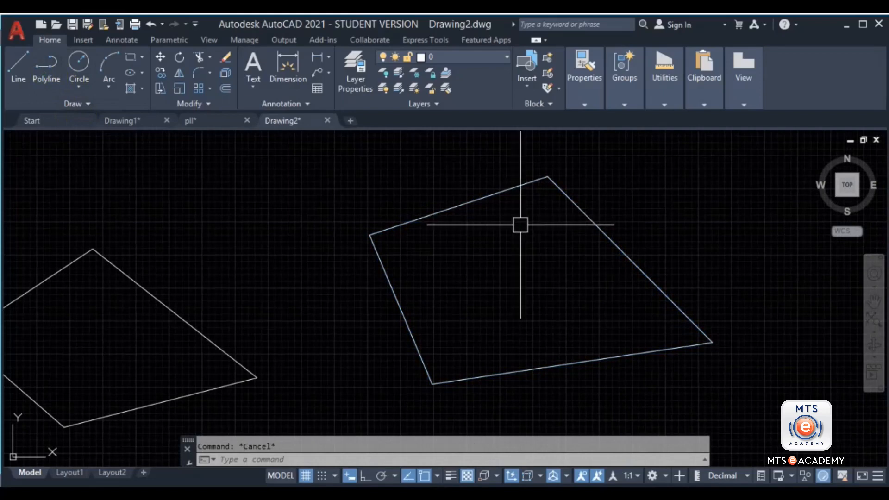
Measure the polyline's area with the AREA command, accepting the default Object option and picking the polyline
type("aa")
key("Return")
key("Return")
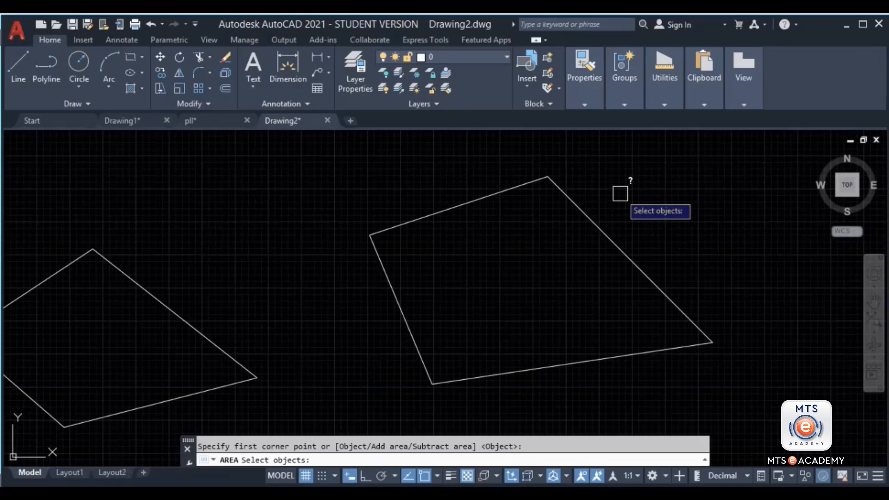
left_click(601, 226)
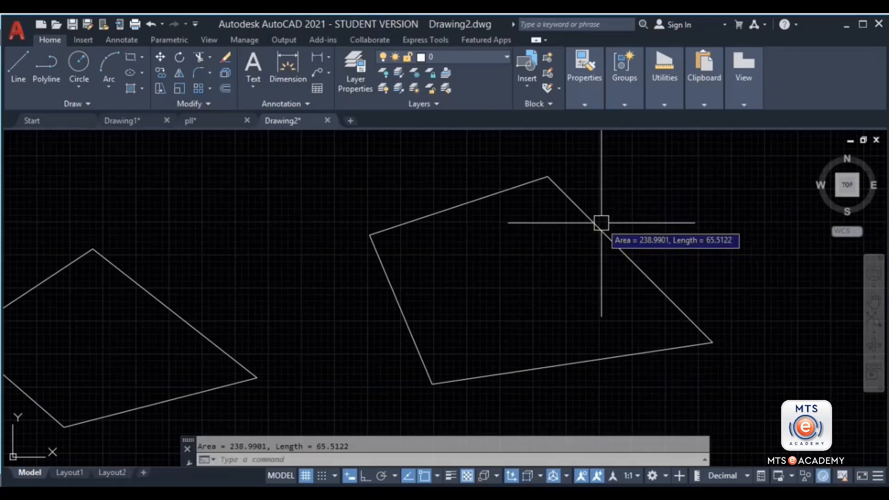
key("Escape")
Repeat the AREA measurement of the polyline, explicitly choosing the Object option
type("aa")
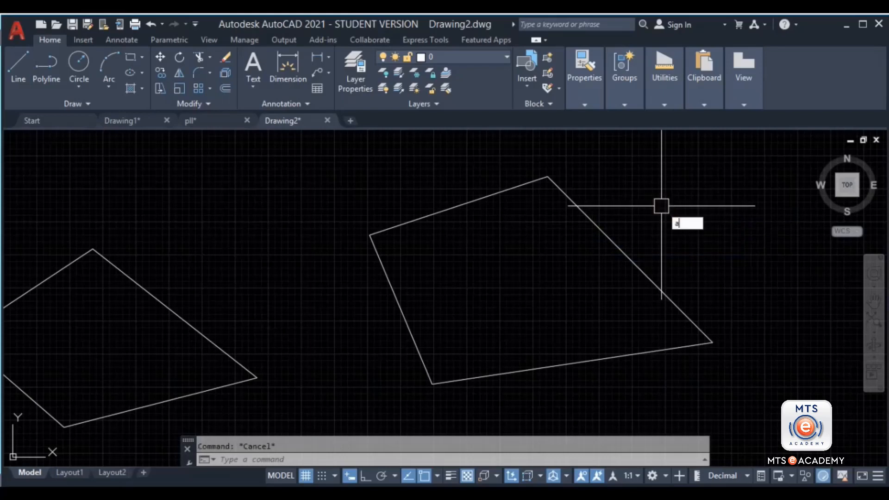
key("Return")
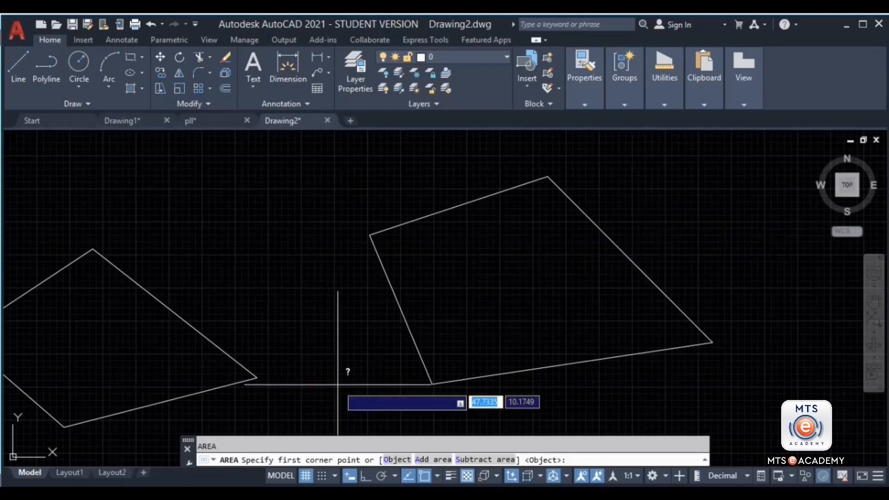
left_click(390, 460)
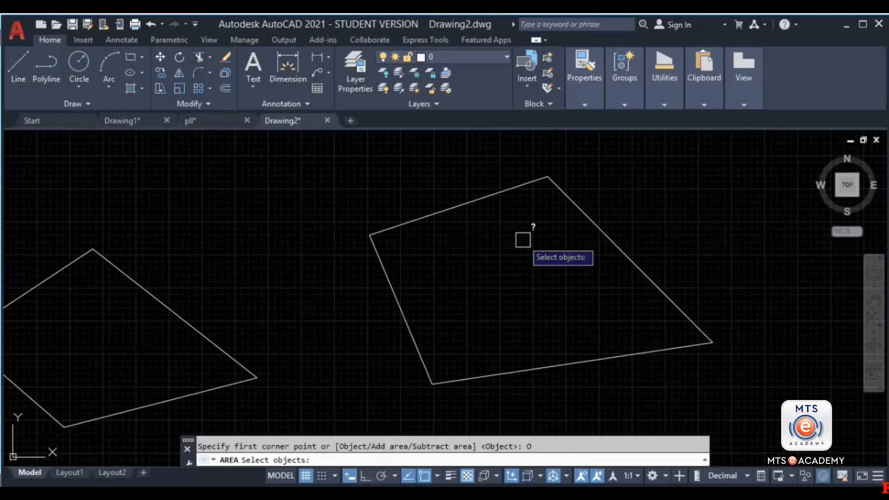
left_click(564, 195)
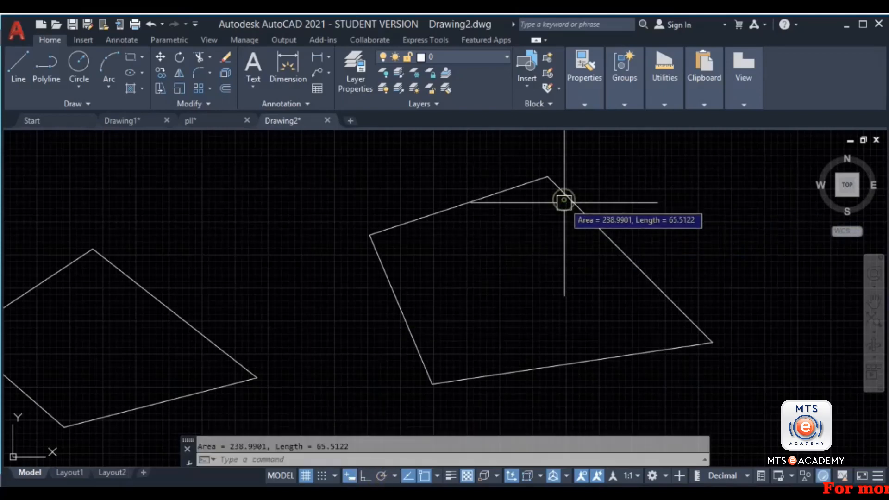
key("Escape")
Measure the same four-sided polyline once more with the AREA command, accepting the default Object option
middle_click_drag(550, 269, 549, 246)
type("aa")
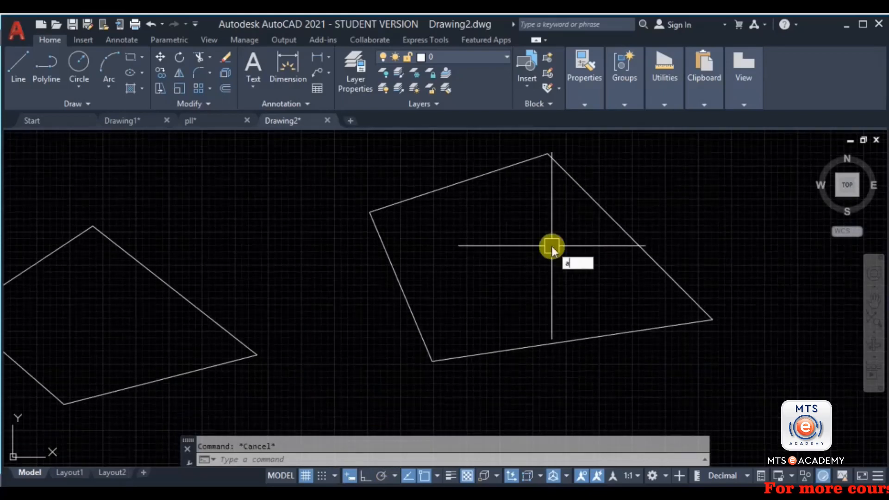
key("Return")
key("Return")
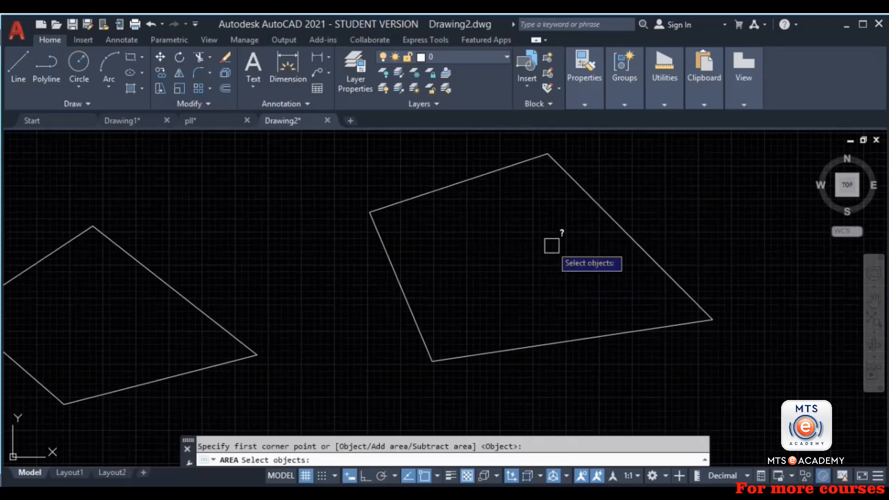
left_click(453, 186)
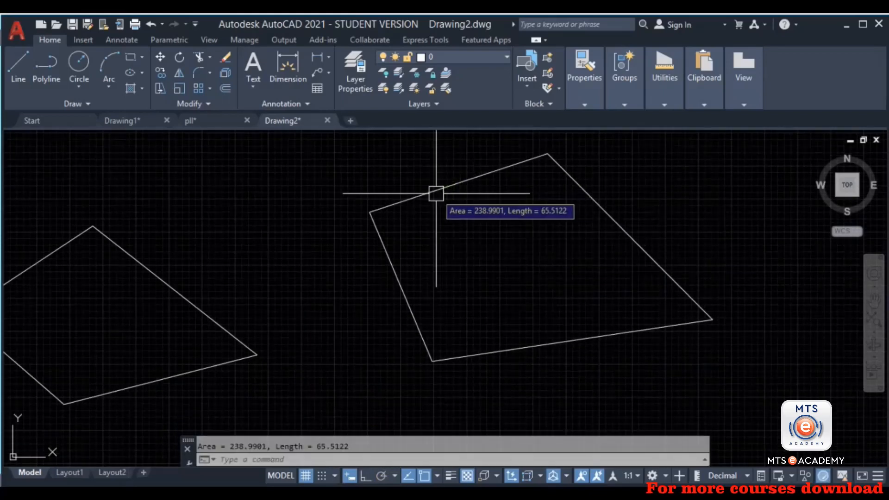
Select the four sides of the neighbouring line shape one by one to check that they are separate lines, and clear the selection
middle_click_drag(327, 311, 430, 298)
middle_click_drag(292, 335, 493, 296)
scroll(491, 295, "down", 2)
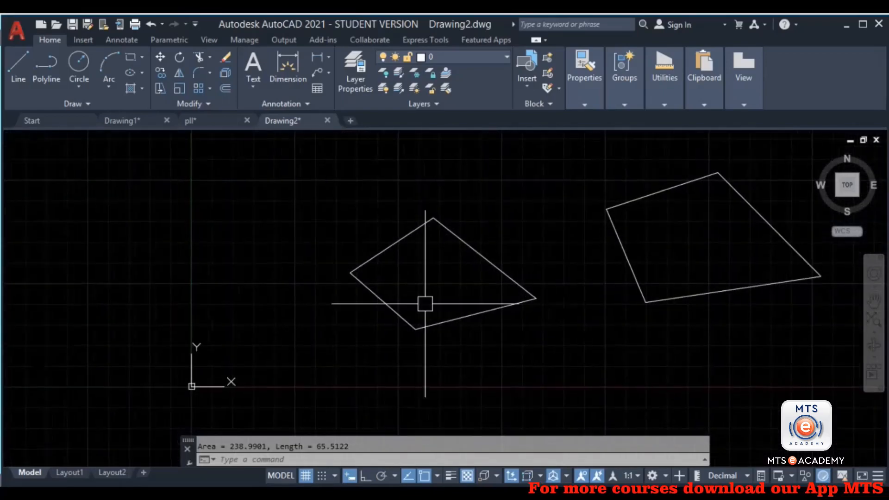
scroll(417, 288, "up", 2)
left_click(397, 226)
left_click(289, 204)
left_click(550, 209)
left_click(479, 276)
left_click(525, 299)
left_click(454, 371)
left_click(390, 312)
left_click(298, 377)
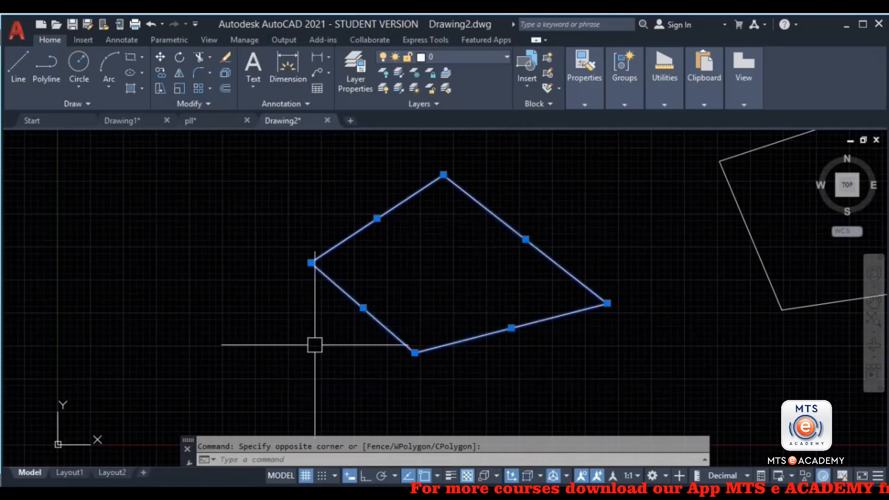
key("Escape")
Join the line shape's four sides into one polyline, and select it to check the result before clearing the selection
left_click(595, 190)
left_click(289, 362)
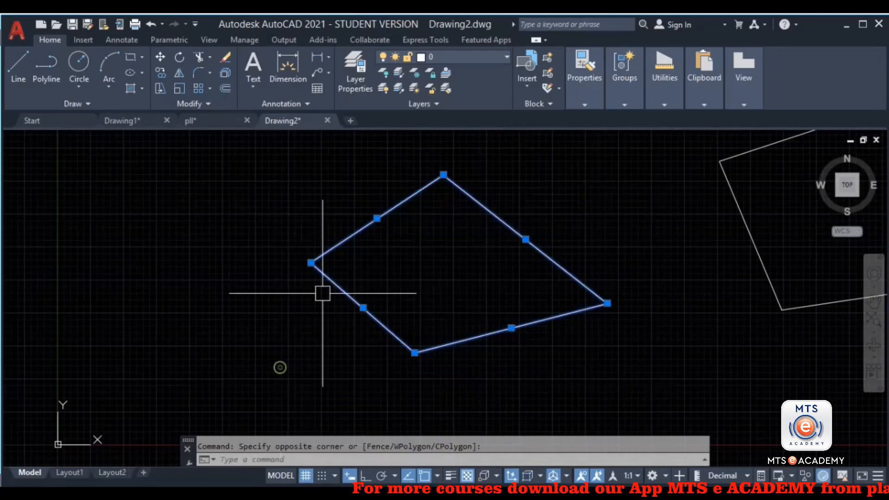
right_click(360, 276)
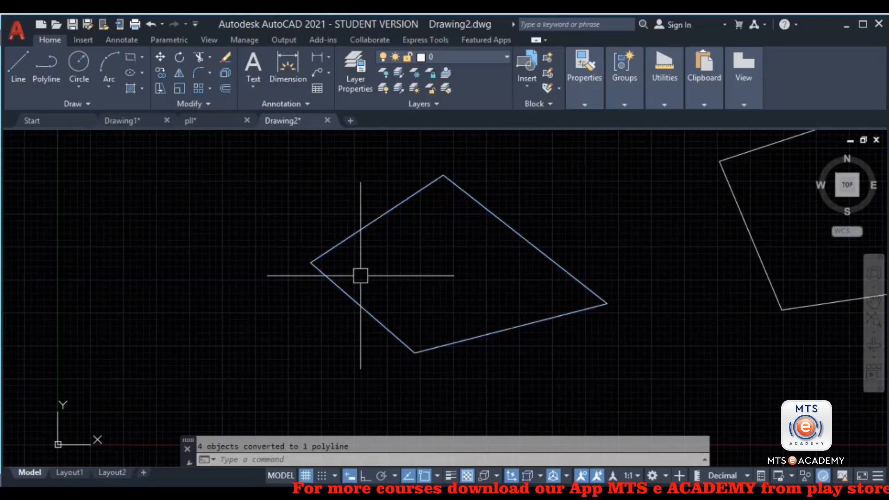
left_click(373, 224)
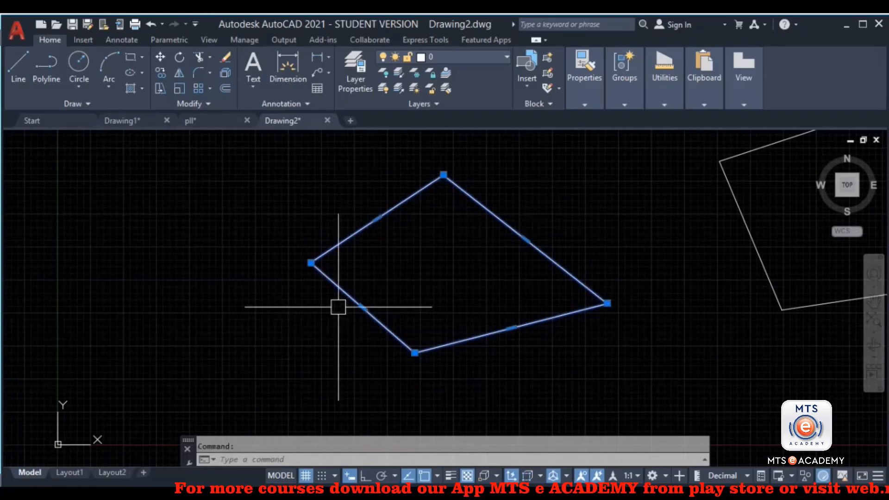
middle_click_drag(338, 297, 410, 318)
key("Escape")
Draw a closed four-sided shape from separate lines to the left of the joined shape
type("l")
key("Return")
left_click(122, 292)
left_click(225, 191)
left_click(287, 315)
left_click(198, 343)
left_click(123, 291)
key("Escape")
Select the new shape's four lines with a crossing window and join them into one polyline with the J command
left_click(320, 213)
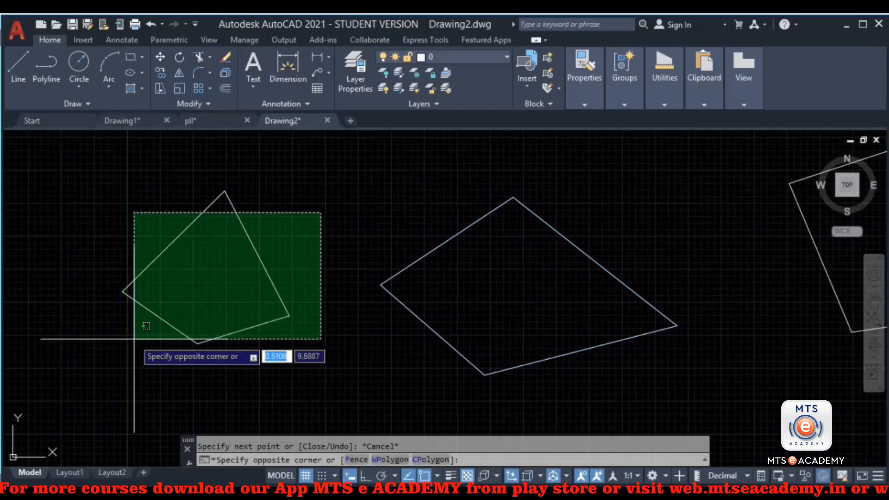
left_click(134, 339)
type("j")
key("Return")
Delete the newly joined four-sided shape on the left
left_click(325, 203)
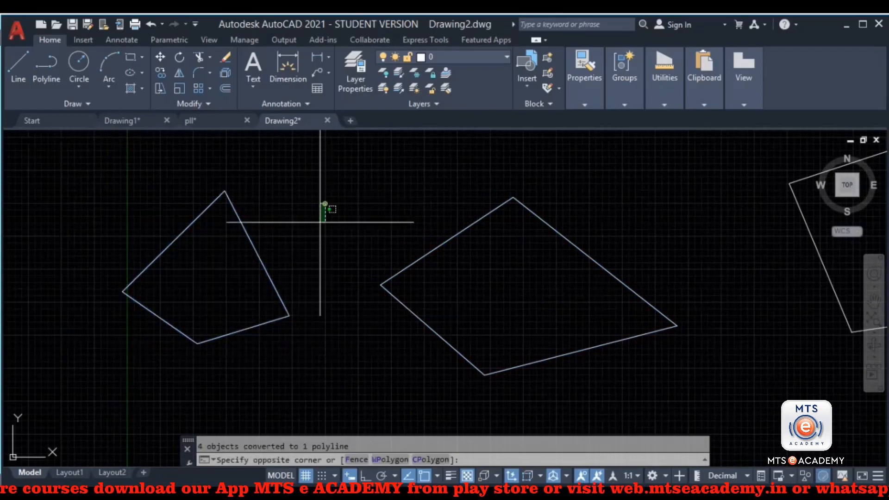
left_click(223, 294)
key("Delete")
Measure the area and perimeter of the remaining joined shape with the AREA command and its default Object option
left_click(620, 204)
left_click(466, 300)
middle_click_drag(539, 296, 397, 270)
key("Escape")
type("AA")
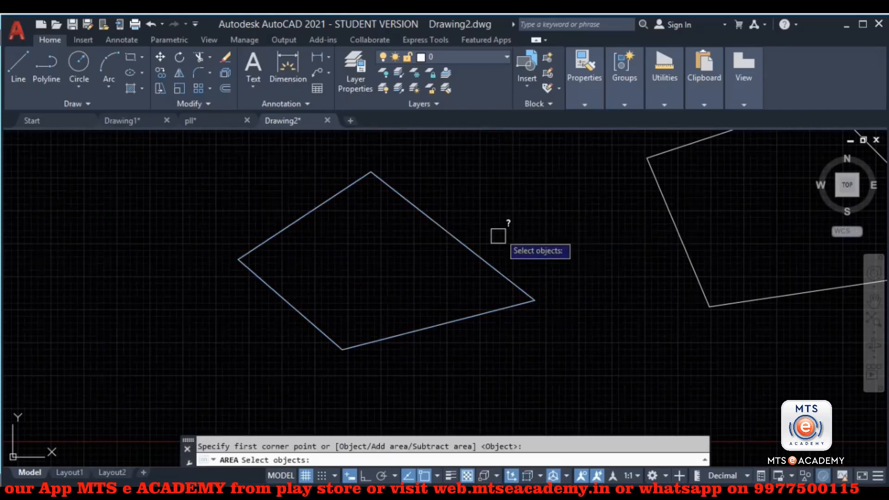
left_click(467, 243)
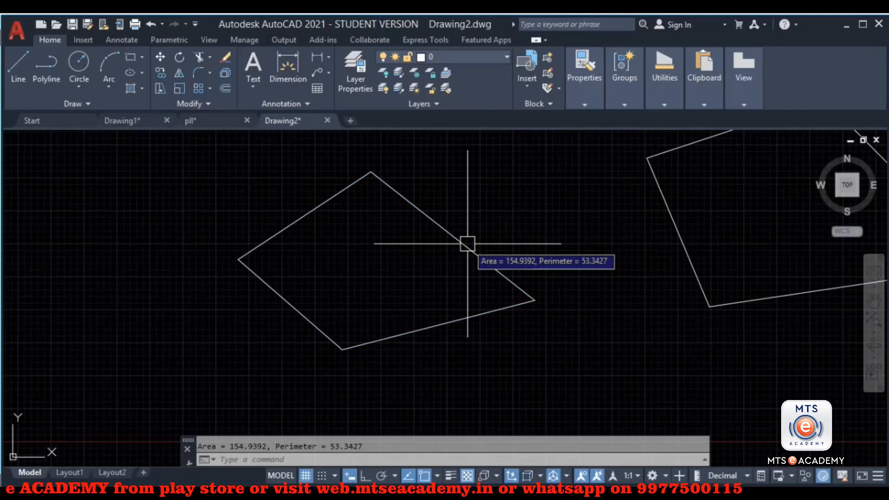
Set the drawing's length unit type to Architectural with the UNITS command
key("Escape")
type("un")
key("Return")
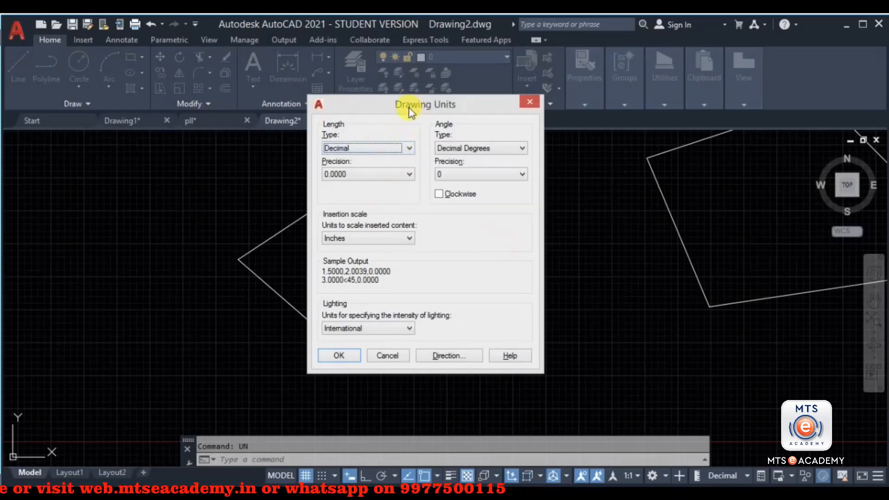
left_click(401, 146)
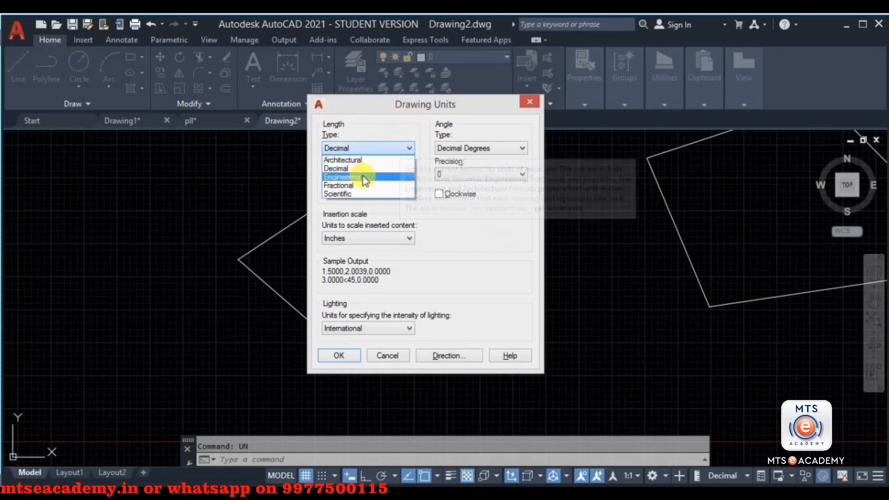
left_click(362, 159)
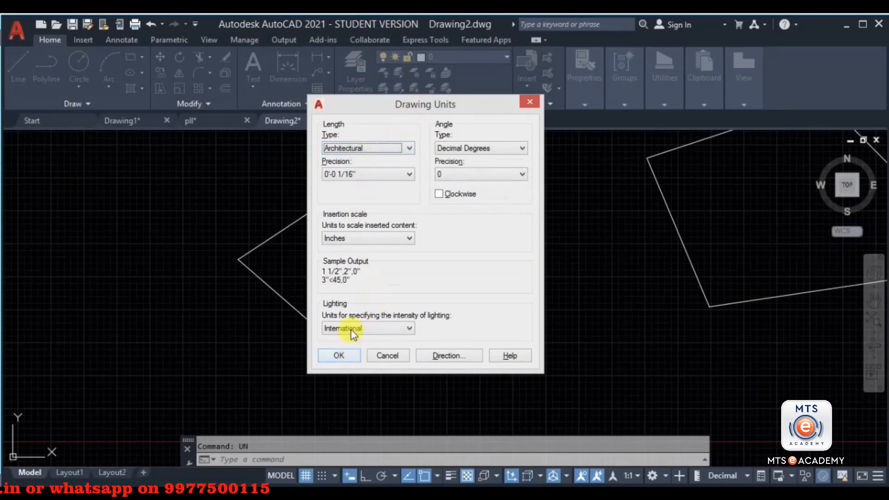
mouse_move(345, 242)
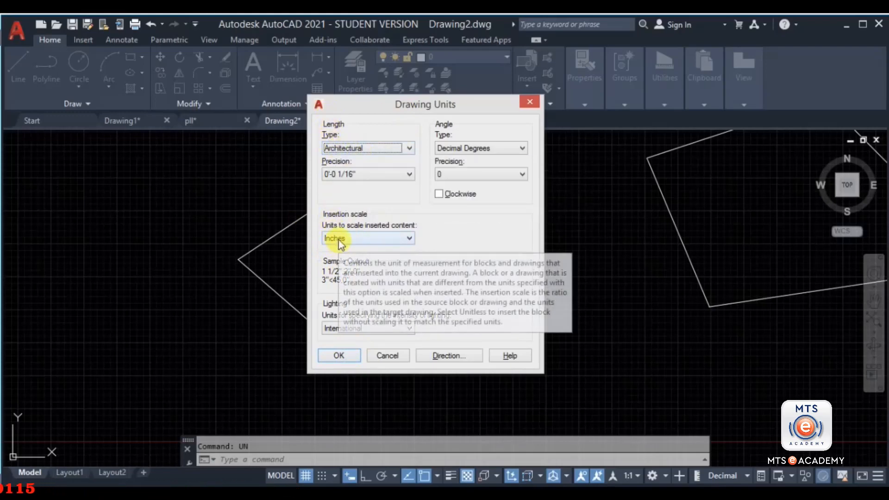
left_click(340, 355)
Repeat the AREA measurement of the joined shape in architectural units, accepting the default Object option
middle_click_drag(387, 254, 409, 274)
type("aa")
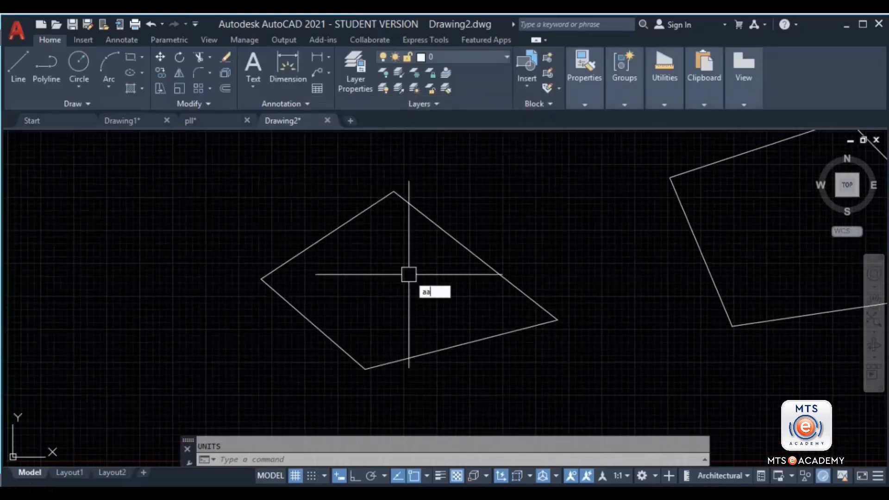
key("Return")
key("Return")
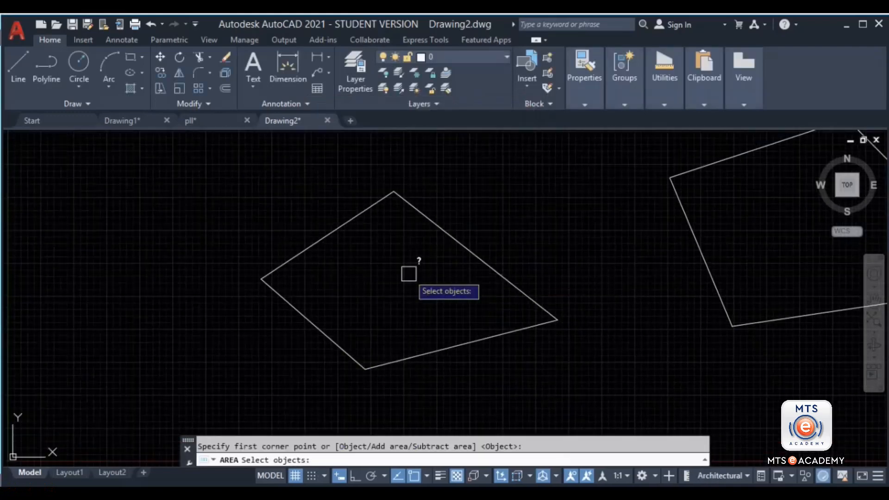
left_click(430, 223)
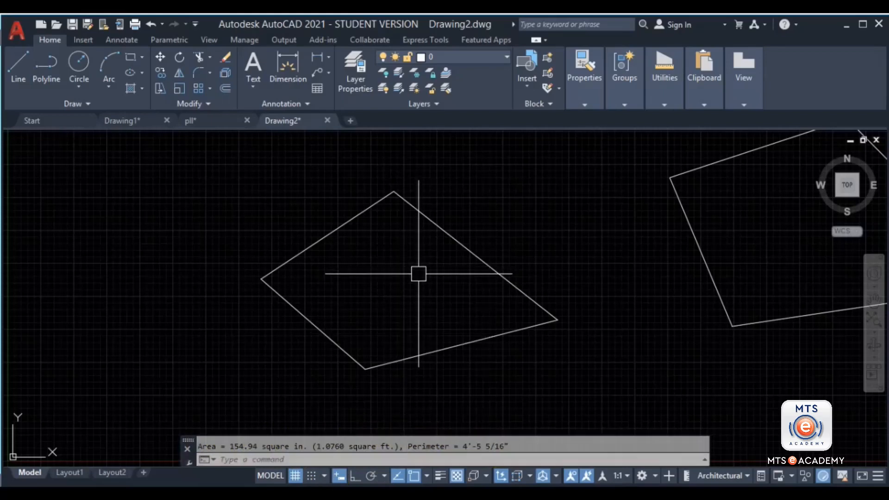
middle_click_drag(419, 273, 418, 260)
key("Escape")
Try Decimal length units with a Millimeters insertion scale in the drawing units, and discard the changes
type("un")
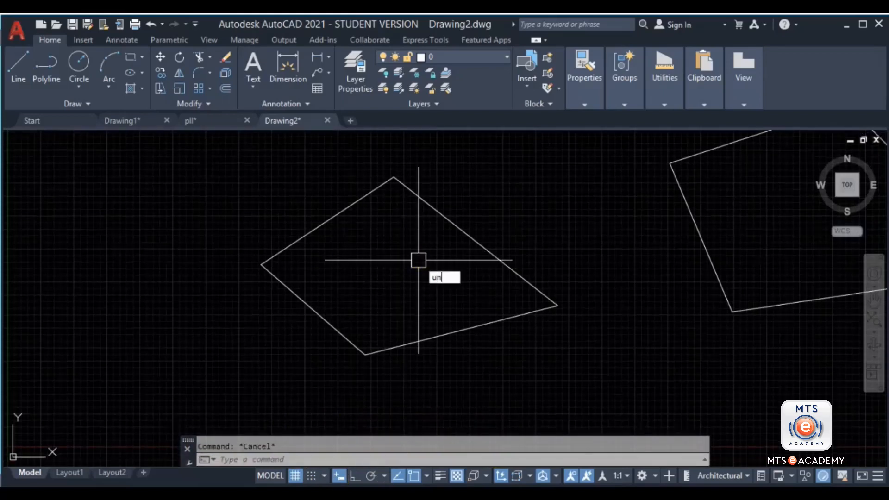
key("Return")
left_click(369, 158)
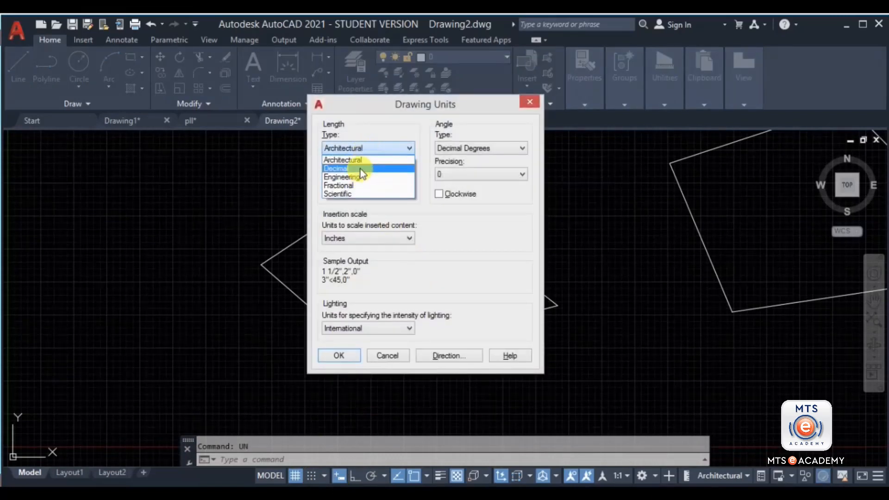
left_click(361, 169)
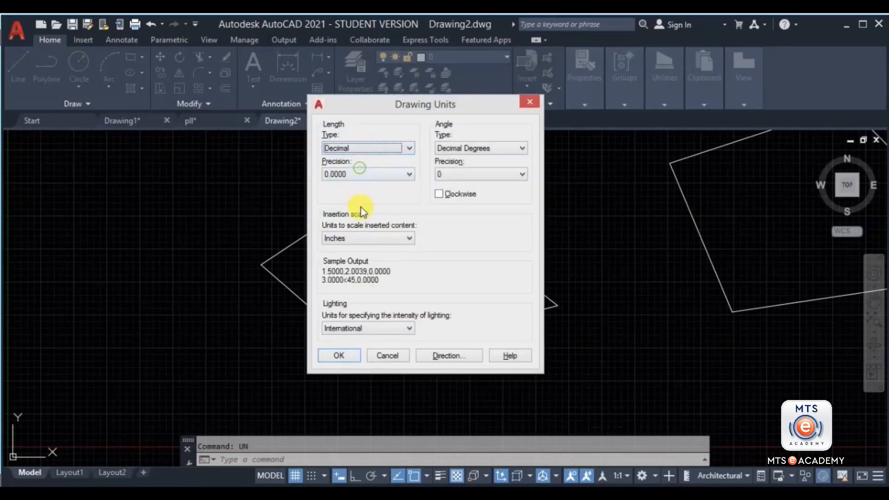
left_click(374, 237)
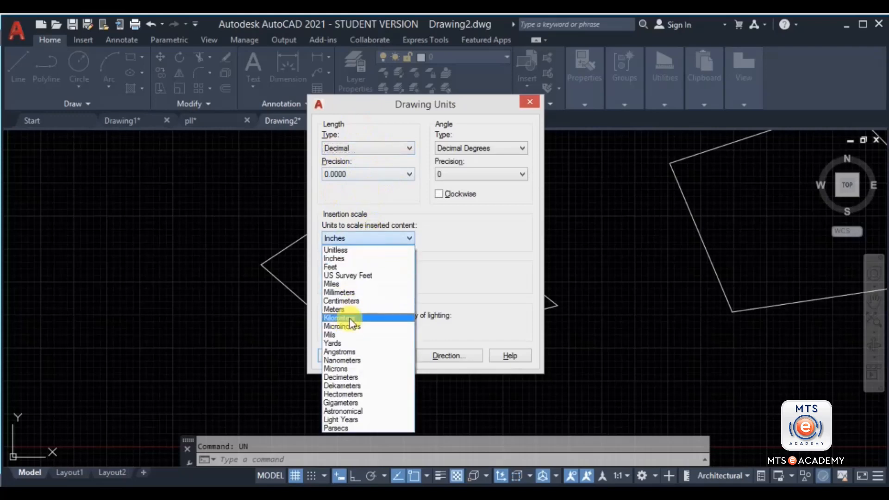
left_click(352, 292)
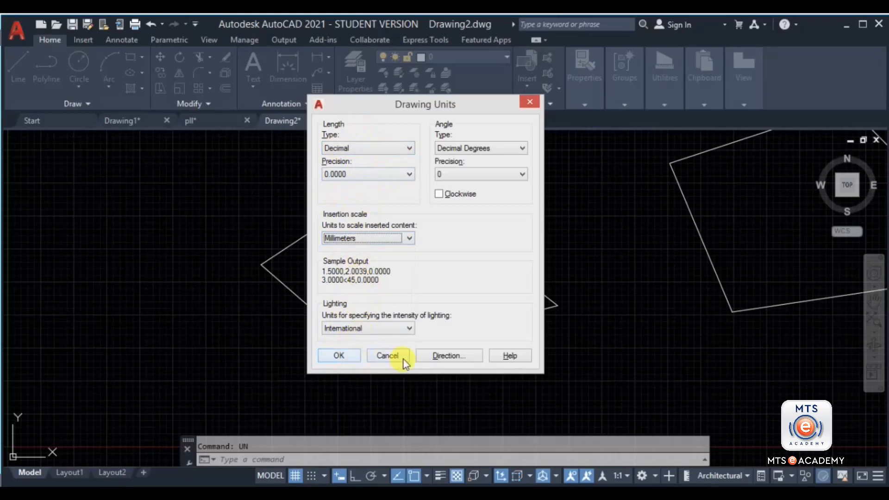
left_click(389, 355)
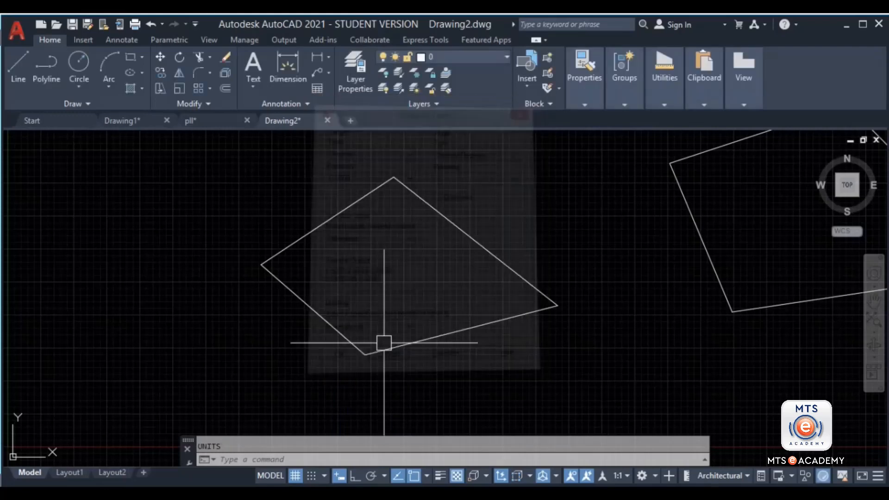
key("Escape")
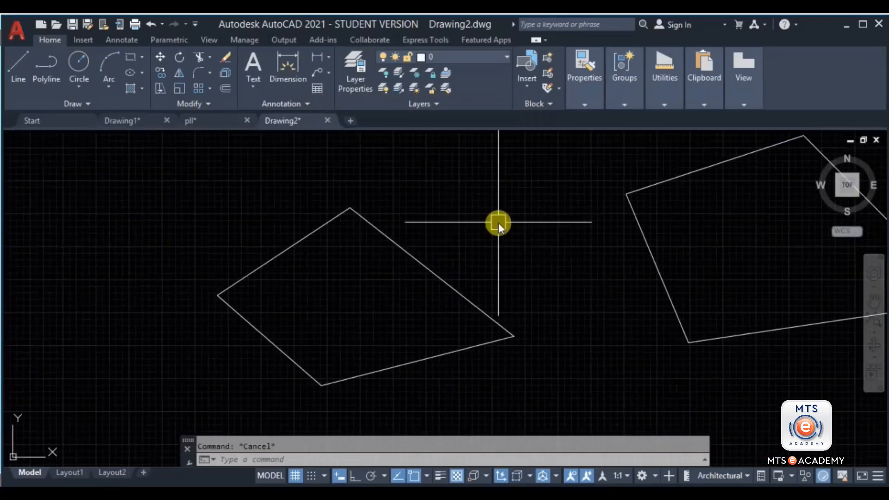
Convert an area of 1000 square meters to acres with the QuickCalc units conversion, and close the calculator
key("ctrl+8")
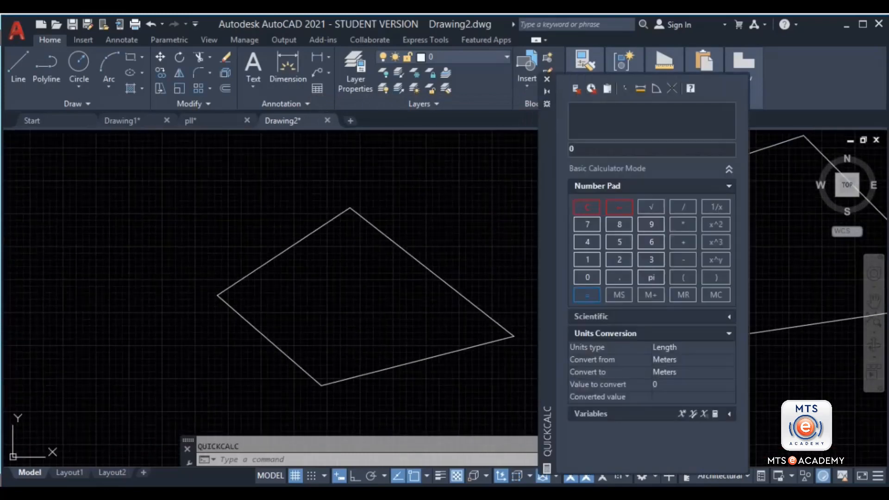
left_click(693, 347)
left_click(728, 349)
left_click(679, 374)
left_click(723, 360)
left_click(724, 374)
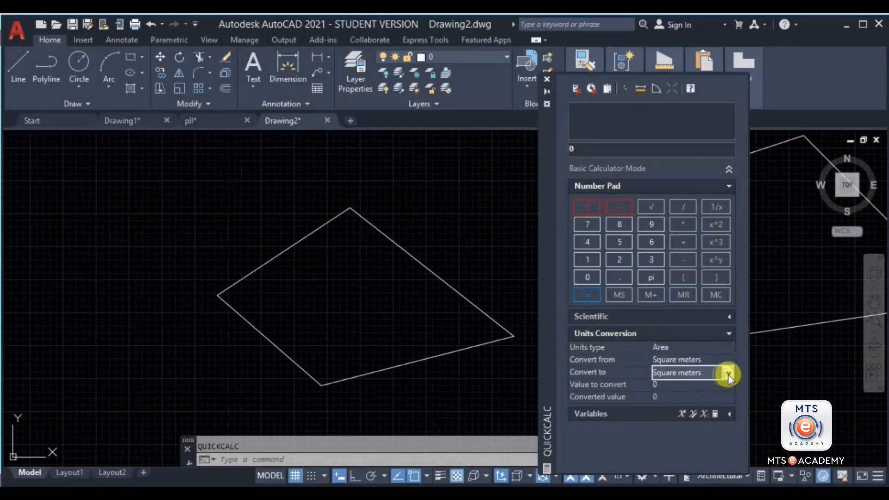
left_click(728, 373)
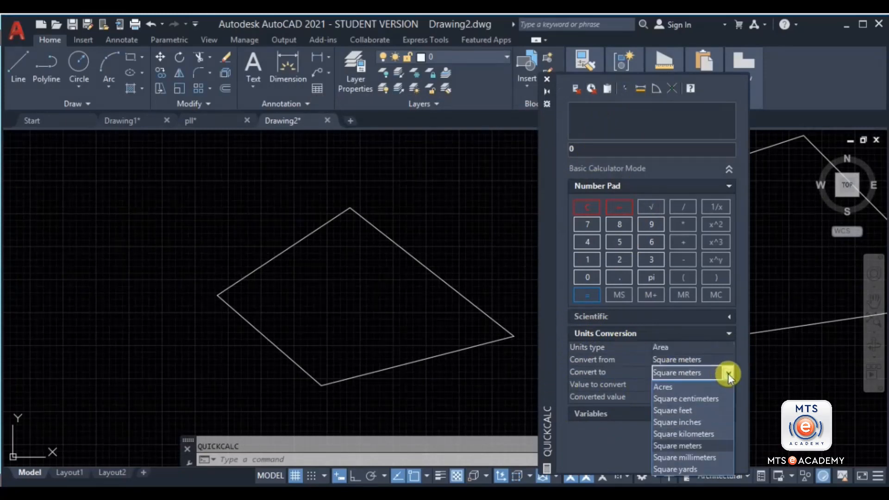
left_click(679, 389)
left_click(675, 385)
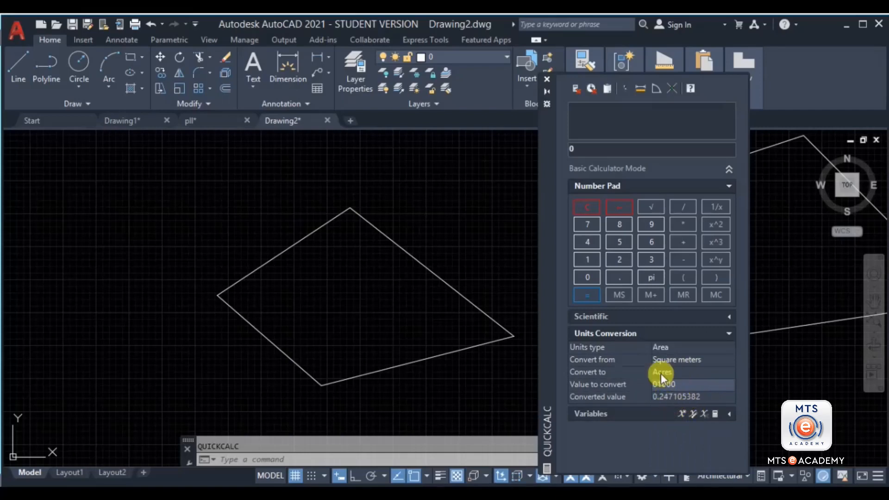
left_click(547, 80)
Demonstrate opening QuickCalc with the QC command twice, closing the calculator each time
middle_click_drag(605, 238, 577, 262)
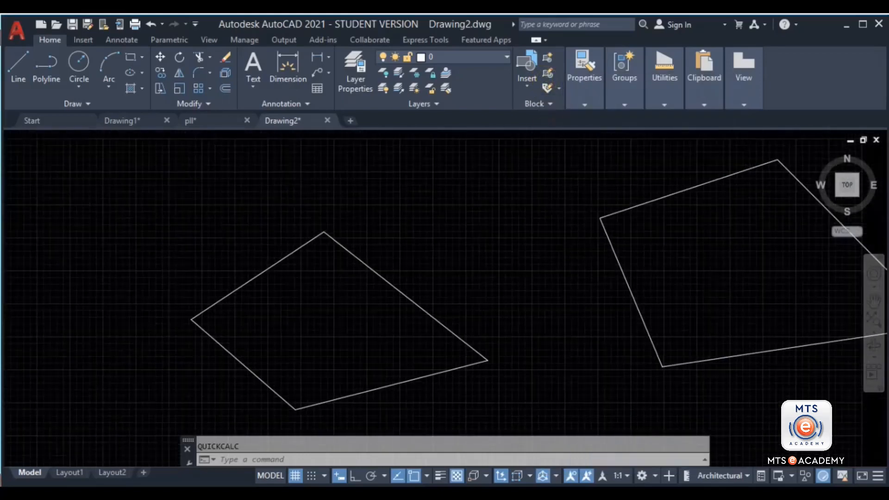
type("qc")
key("Return")
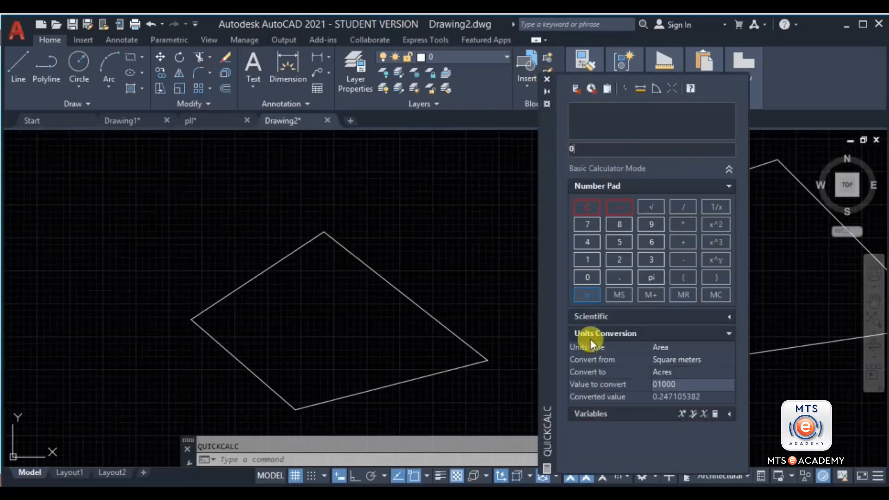
left_click(547, 78)
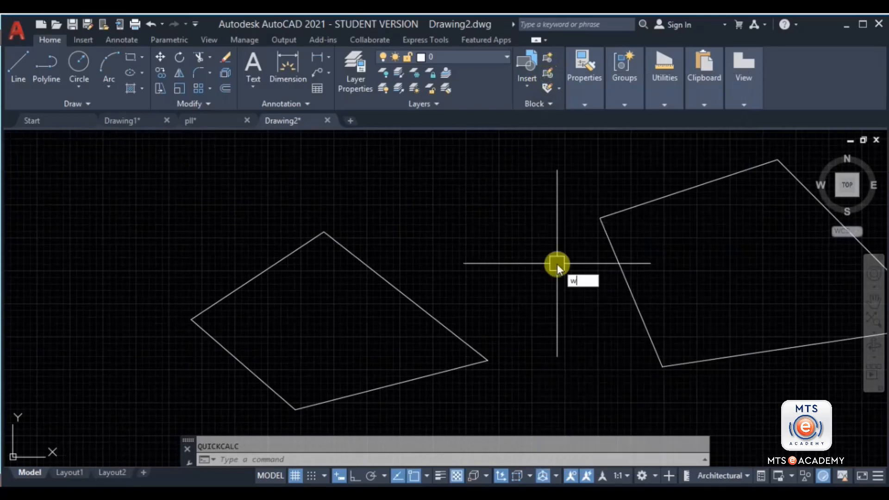
key("Escape")
type("qc")
key("Return")
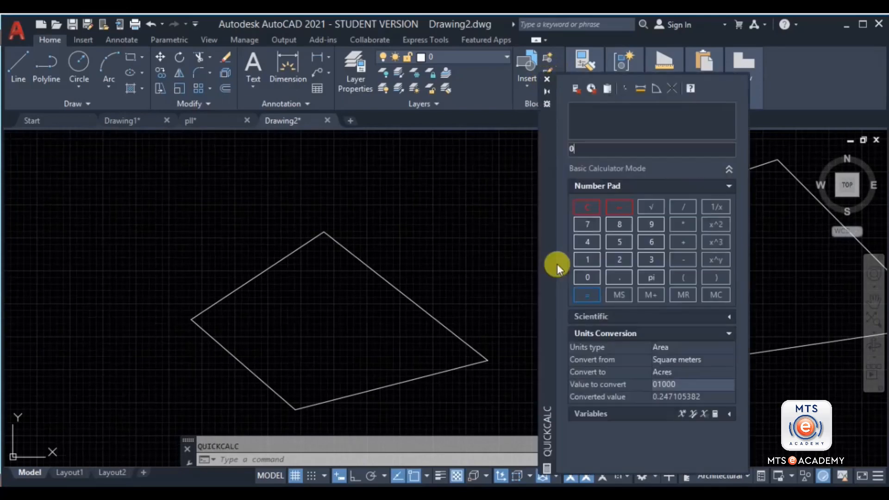
left_click(543, 79)
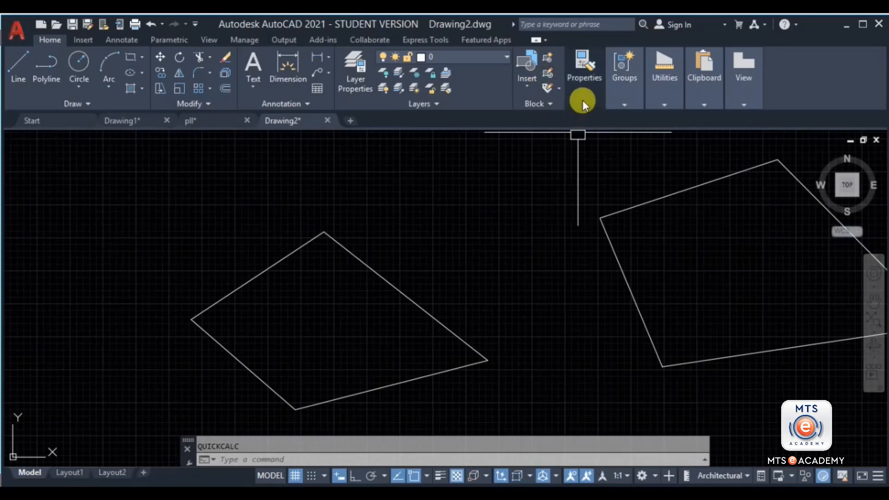
Open the QuickCalc calculator from the drawing utilities and close it again
mouse_move(671, 99)
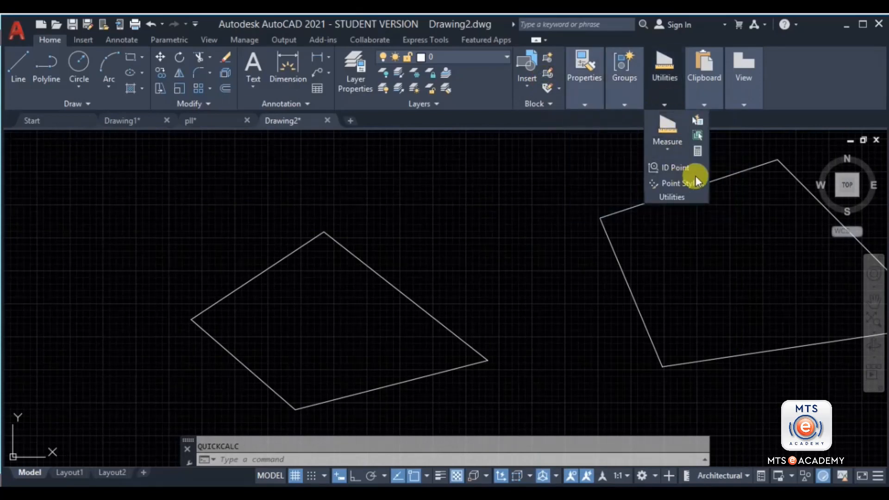
left_click(697, 149)
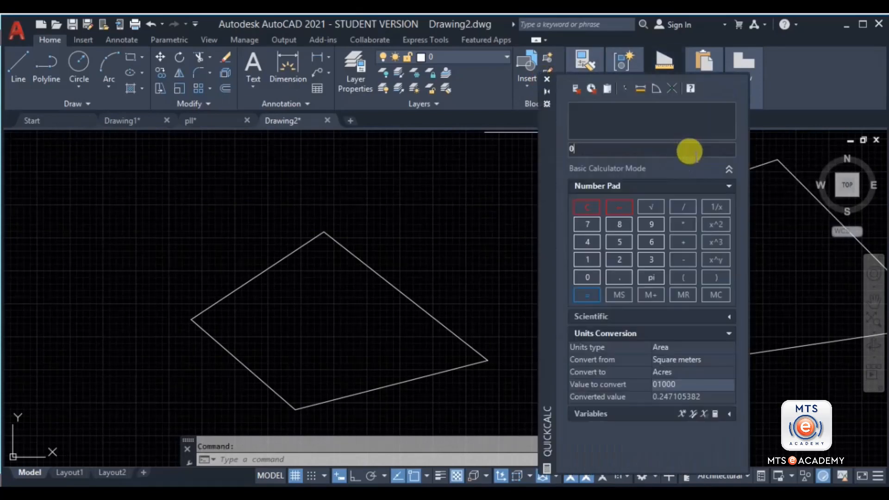
left_click(545, 80)
Draw a closed four-sided shape with the Line command in the empty area beside the existing shapes
middle_click_drag(498, 298, 520, 276)
scroll(520, 277, "down", 2)
key("Escape")
middle_click_drag(440, 291, 621, 284)
middle_click_drag(412, 252, 440, 278)
key("l")
key("Return")
left_click(266, 237)
left_click(375, 175)
left_click(406, 279)
left_click(244, 328)
left_click(266, 237)
key("Escape")
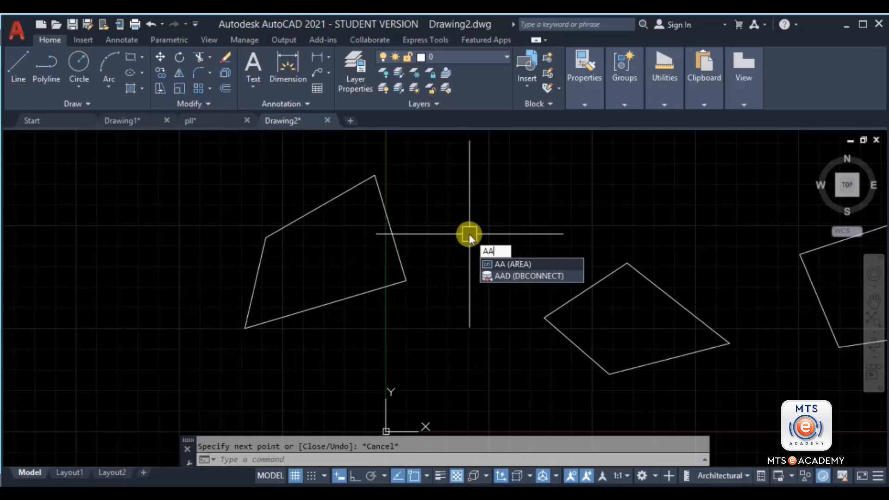
Measure the new four-sided shape's area and perimeter with AREA by picking its four corners
key("Return")
left_click(373, 175)
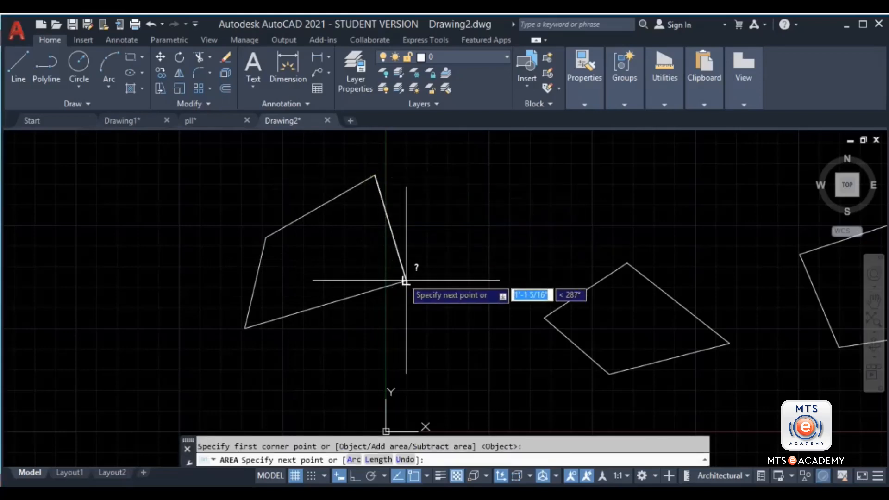
left_click(406, 280)
left_click(244, 328)
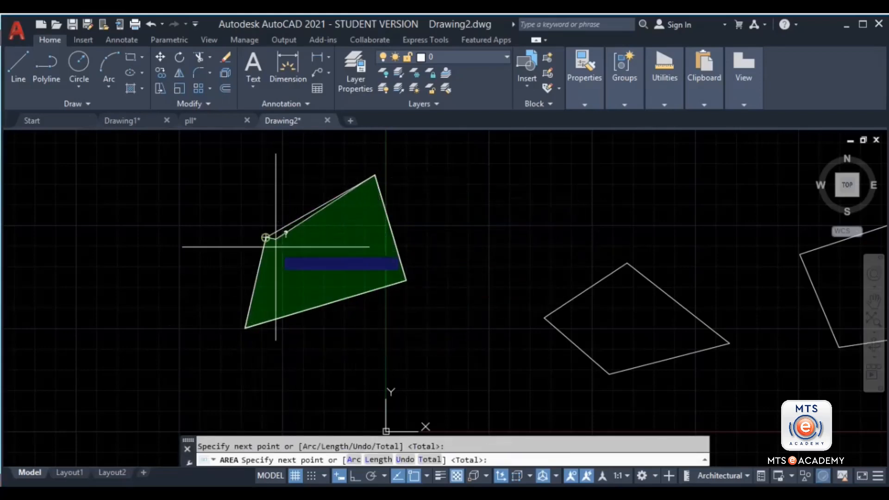
left_click(266, 237)
key("Return")
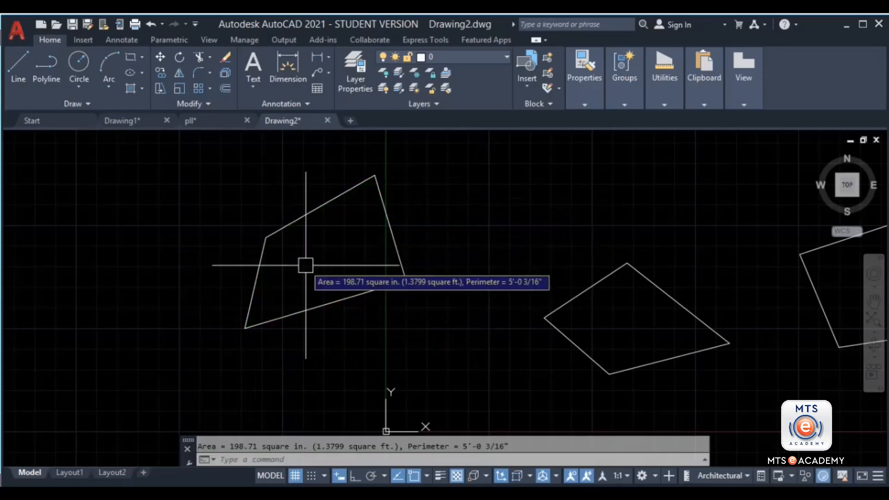
key("Escape")
Join the four lines of the new shape into one polyline
left_click(444, 206)
left_click(311, 264)
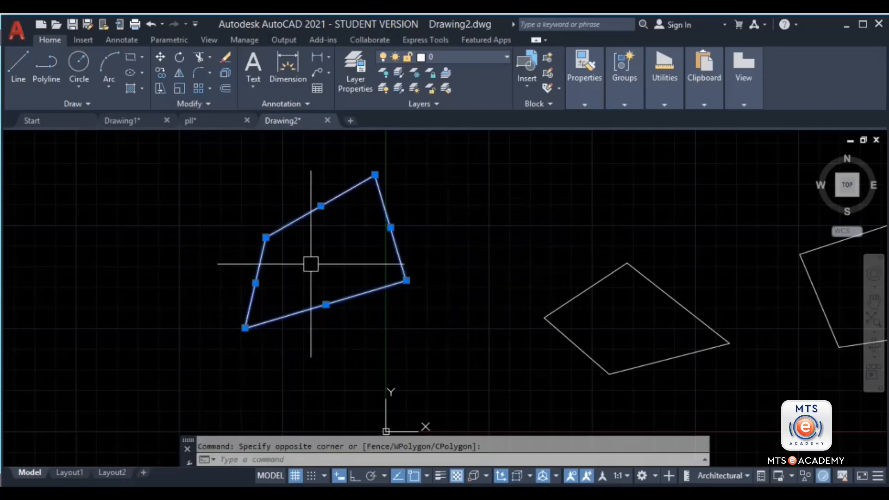
type("j")
key("Return")
left_click(304, 215)
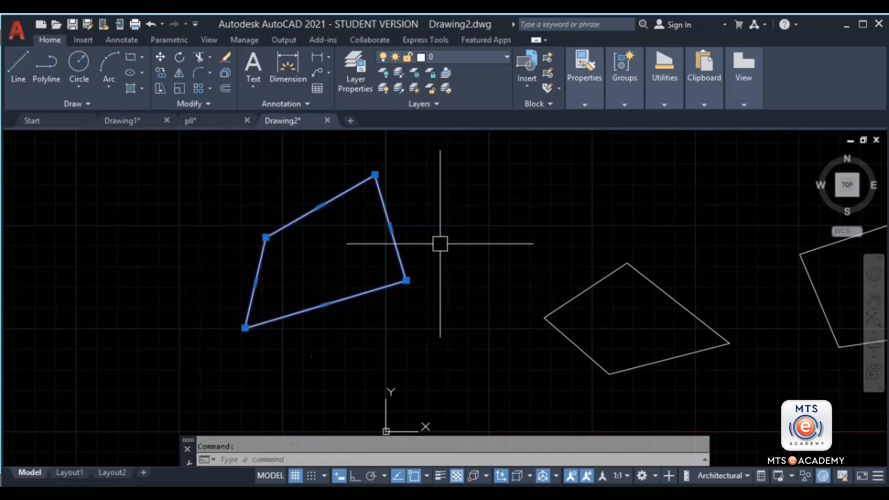
key("Escape")
Measure the joined four-sided shape with the AREA command's default Object option
key("Return")
key("Return")
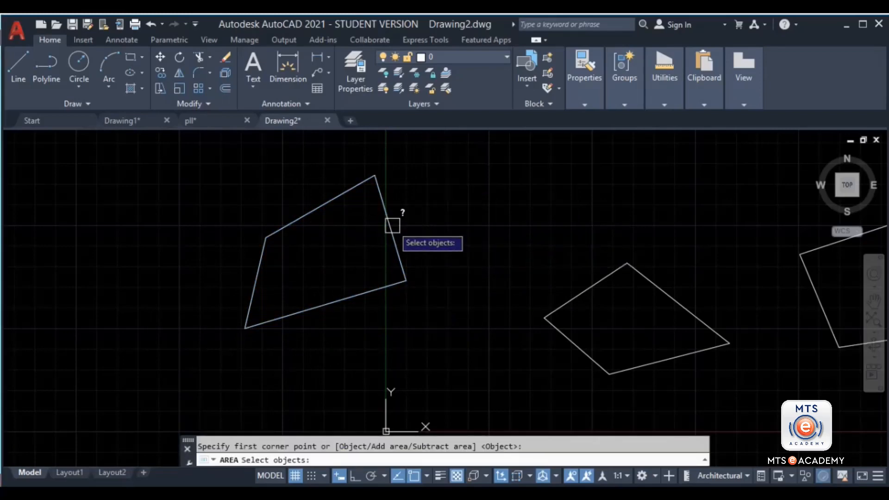
left_click(391, 223)
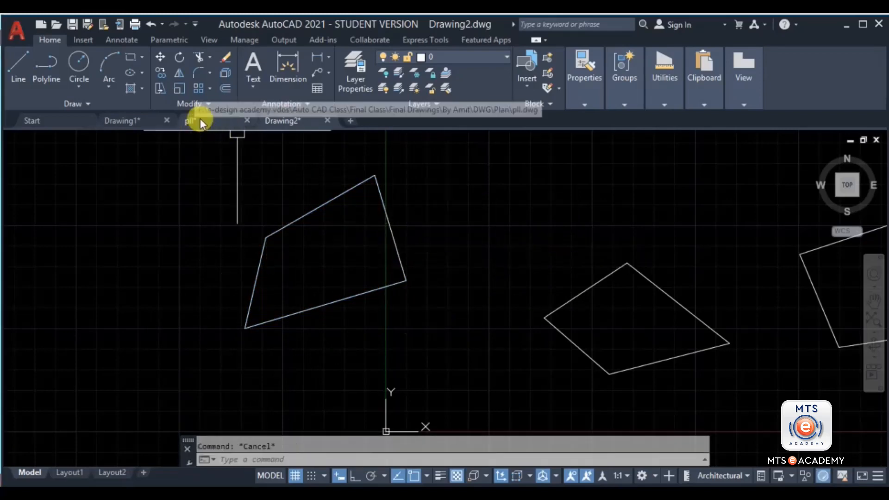
Switch to the pll drawing and set the current object color to Green
left_click(199, 120)
scroll(447, 209, "up", 3)
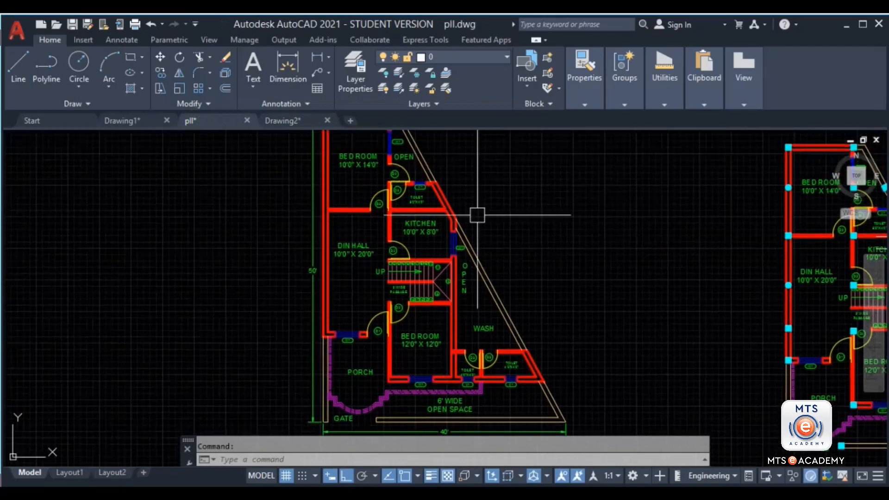
left_click(577, 100)
left_click(656, 116)
left_click(656, 116)
left_click(648, 120)
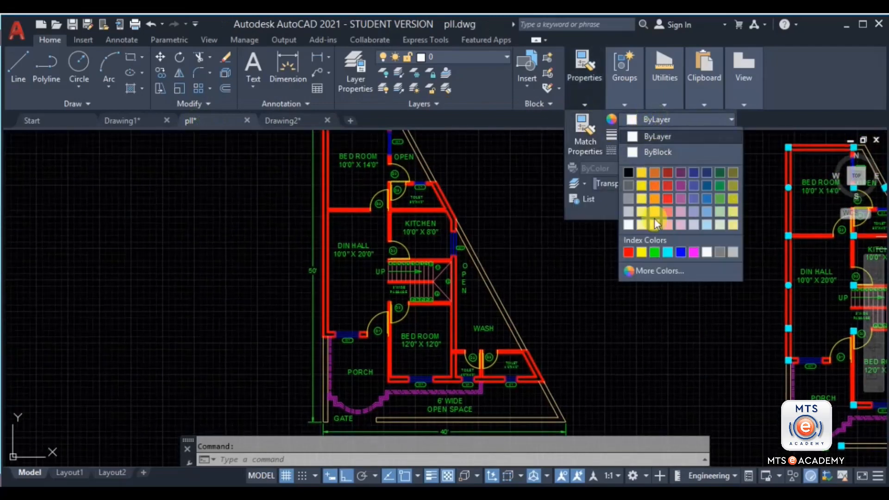
left_click(656, 250)
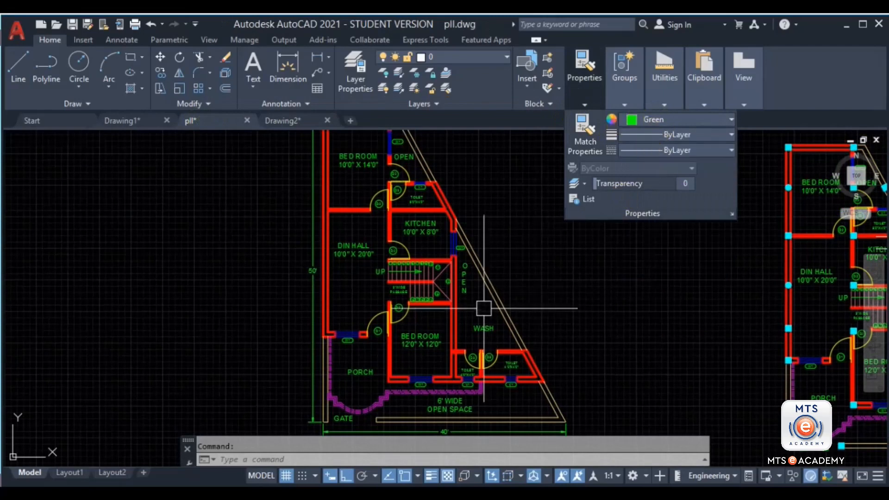
Set the current lineweight to 0.40 mm
mouse_move(591, 92)
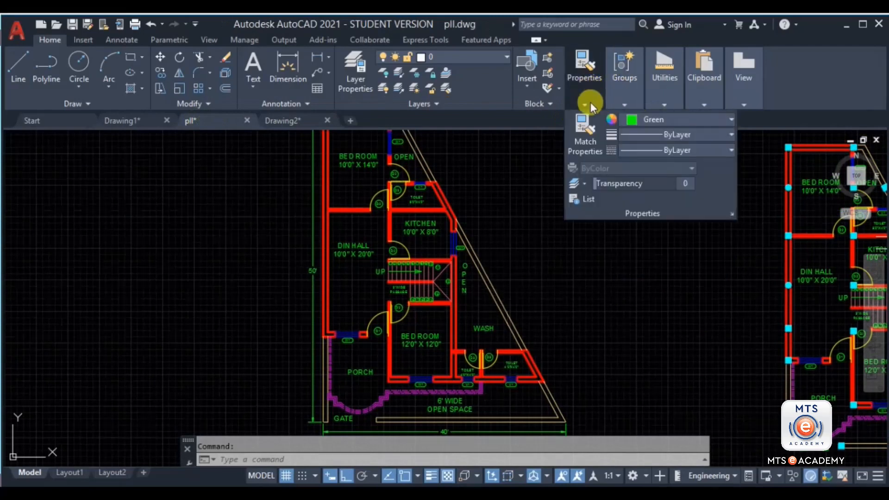
left_click(659, 135)
scroll(664, 233, "down", 2)
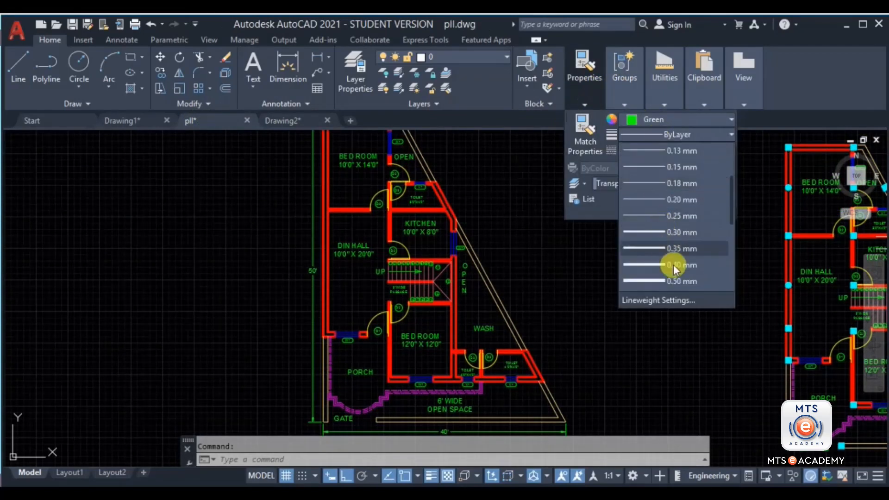
left_click(665, 266)
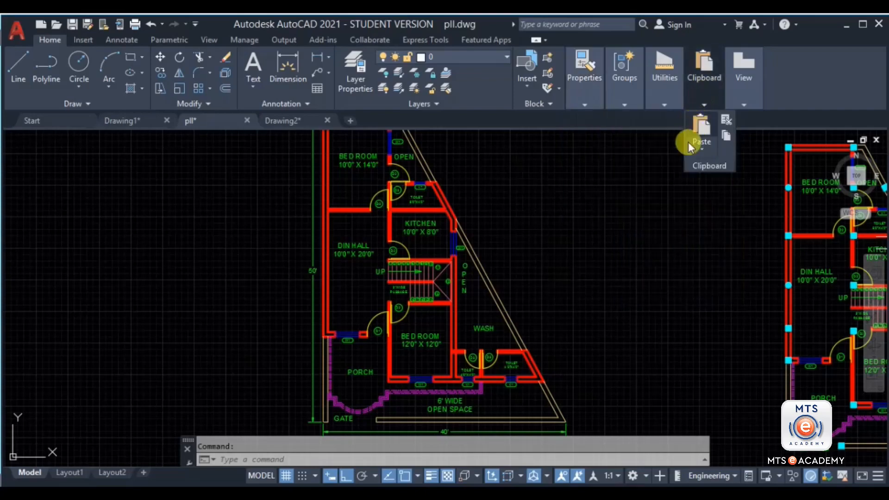
Start a polyline at the outer lower corner of the toilets below WASH, tracing their slanted and upper walls with Ortho off
scroll(542, 231, "down", 4)
scroll(460, 228, "up", 2)
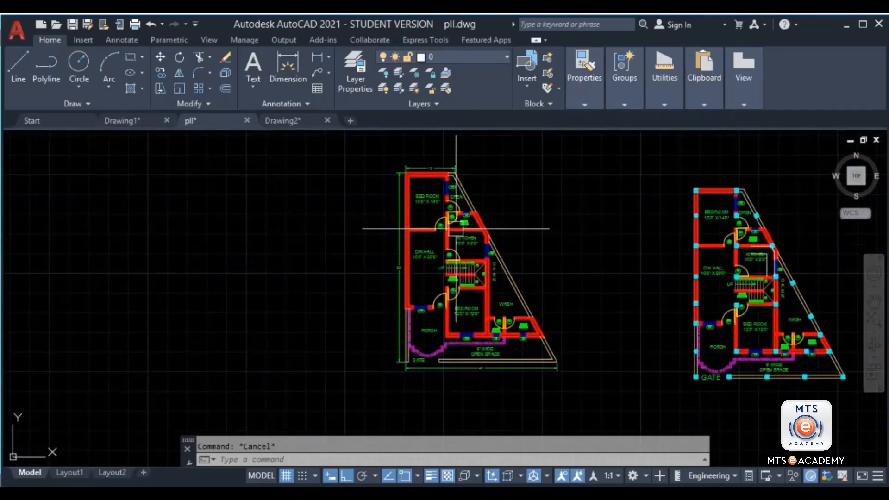
middle_click_drag(528, 312, 523, 281)
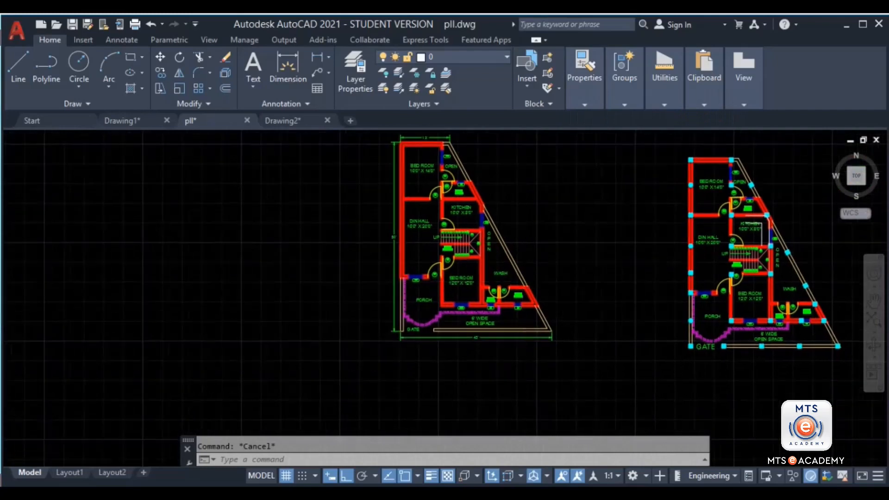
scroll(524, 281, "up", 2)
key("Return")
scroll(546, 320, "up", 5)
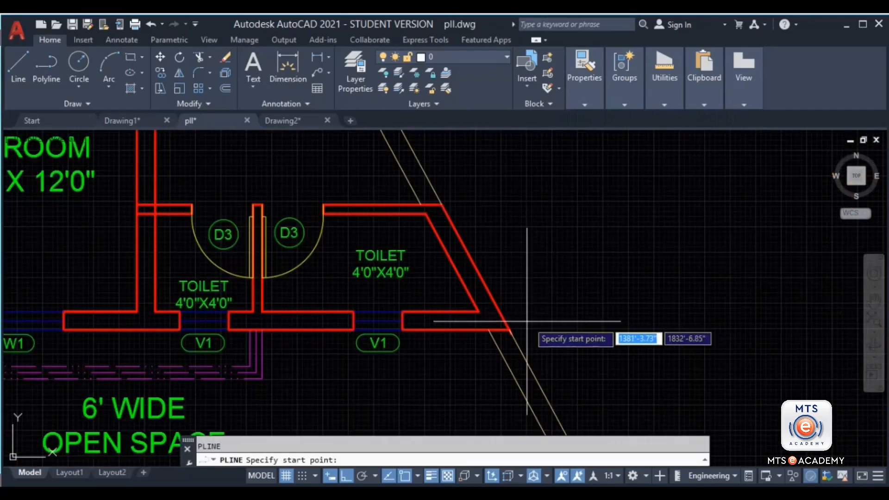
left_click(509, 329)
left_click(442, 204)
key("F8")
scroll(348, 254, "down", 2)
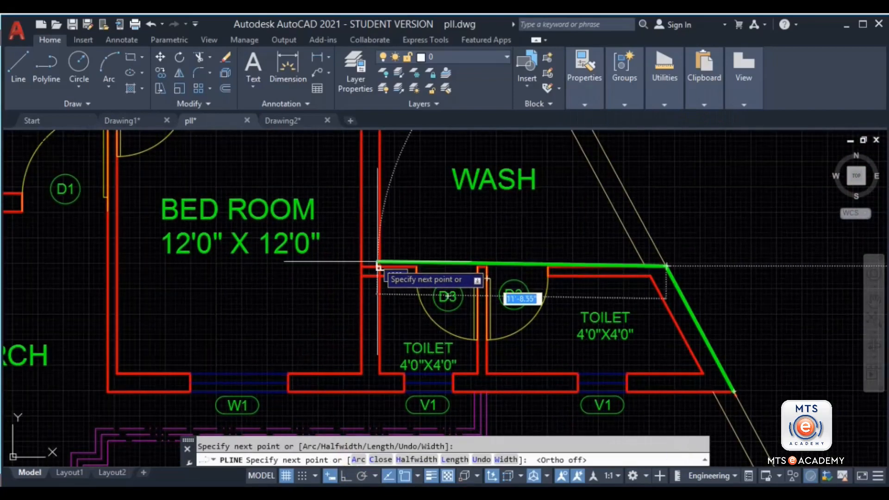
left_click(154, 204)
Continue the polyline up the kitchen's outer wall and around the slanted and upper walls of the 8'0"X4'0" toilet
scroll(466, 189, "down", 2)
scroll(463, 236, "up", 4)
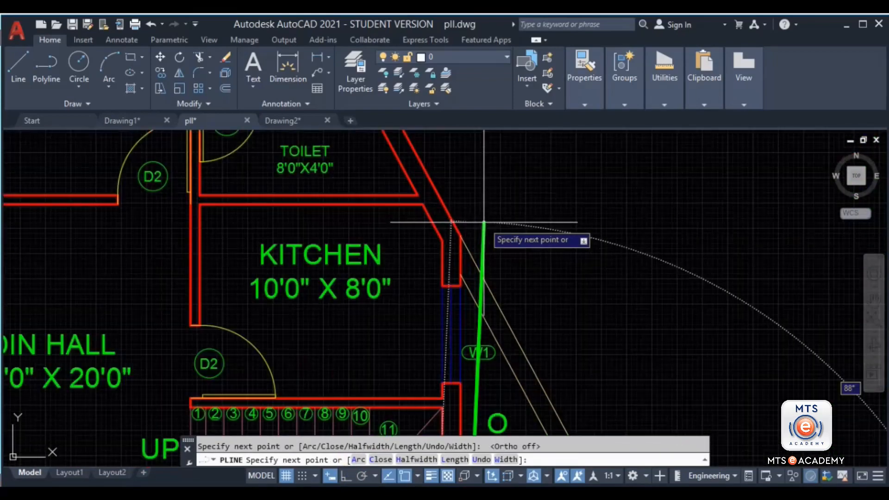
left_click(460, 234)
middle_click_drag(523, 235, 589, 387)
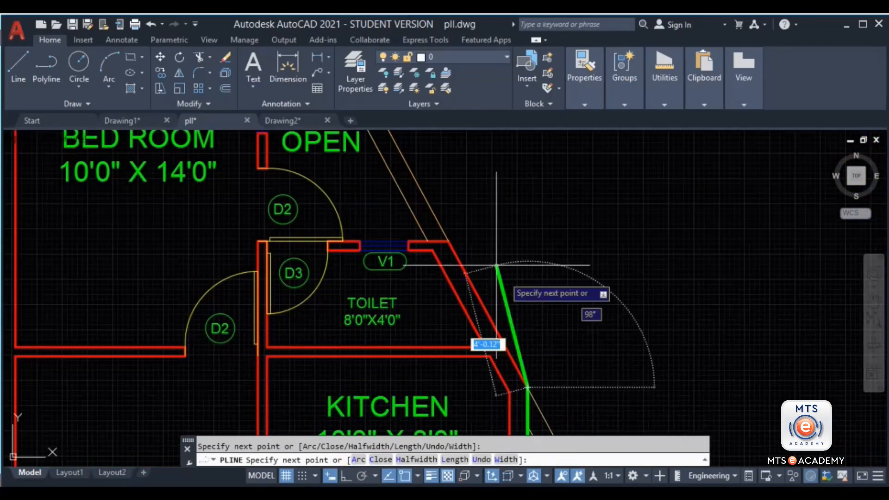
left_click(448, 240)
scroll(287, 237, "up", 3)
left_click(263, 240)
Continue the polyline around the 10'0" X 14'0" bedroom's outer walls and down the outer wall of the DIN HALL
scroll(307, 227, "down", 5)
scroll(411, 240, "up", 5)
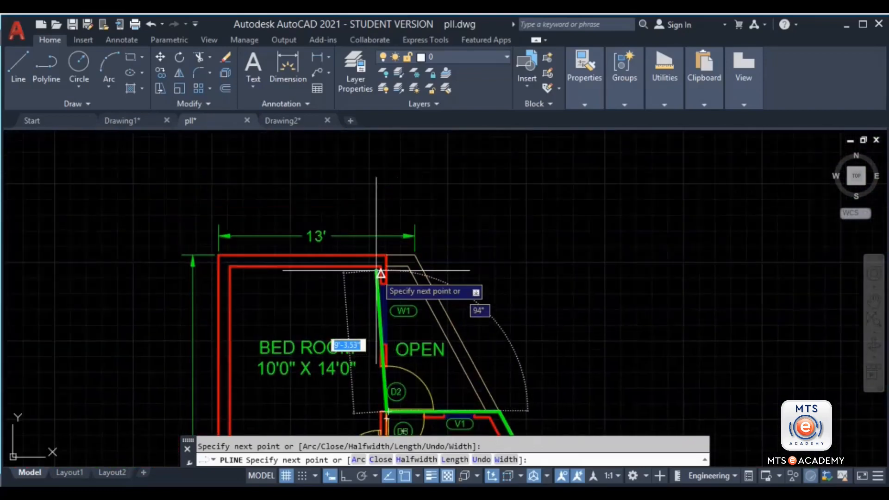
scroll(411, 240, "down", 5)
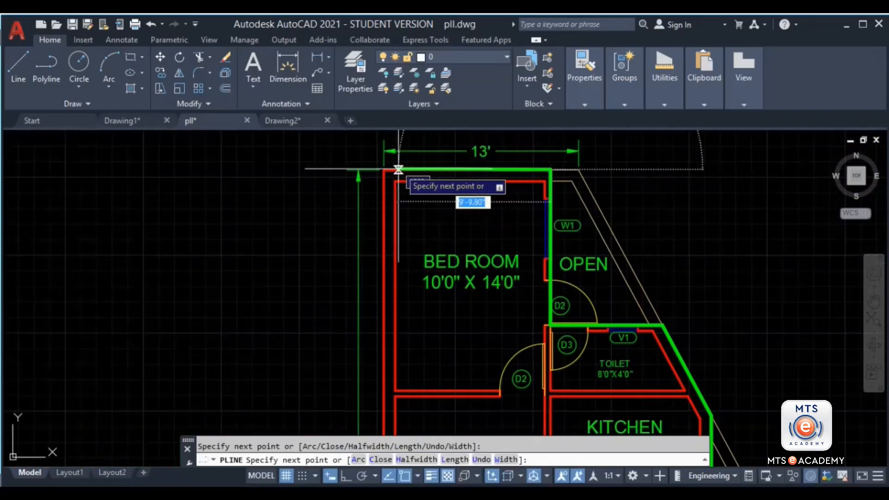
scroll(438, 371, "down", 4)
scroll(385, 250, "up", 6)
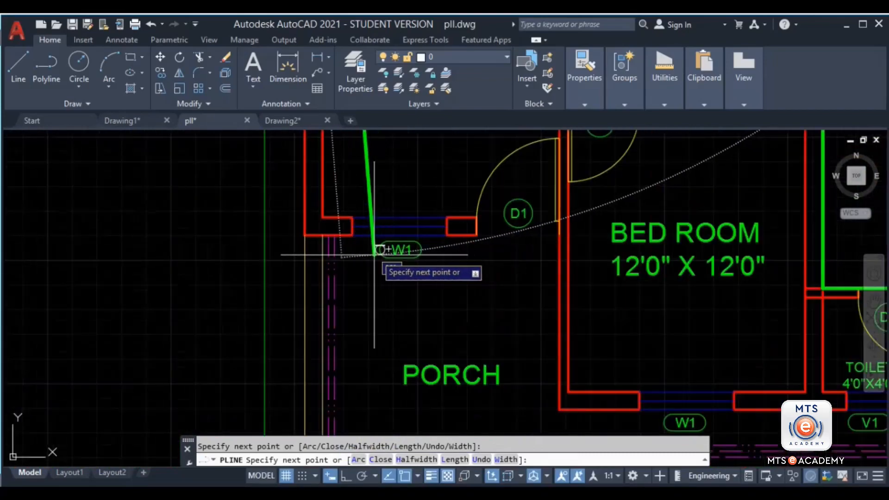
Finish the polyline along the porch-side walls and the lower outer wall, ending at its start point
left_click(559, 235)
left_click(559, 410)
middle_click_drag(686, 376, 289, 321)
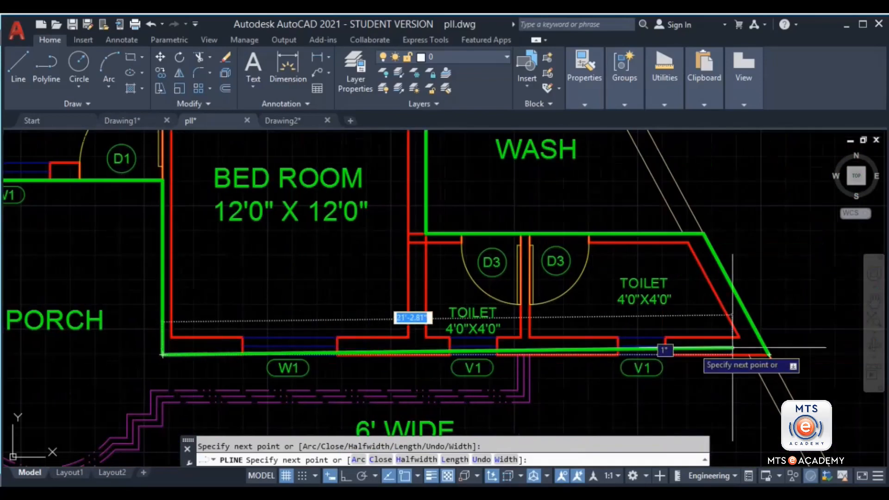
left_click(766, 355)
key("Return")
scroll(677, 283, "down", 5)
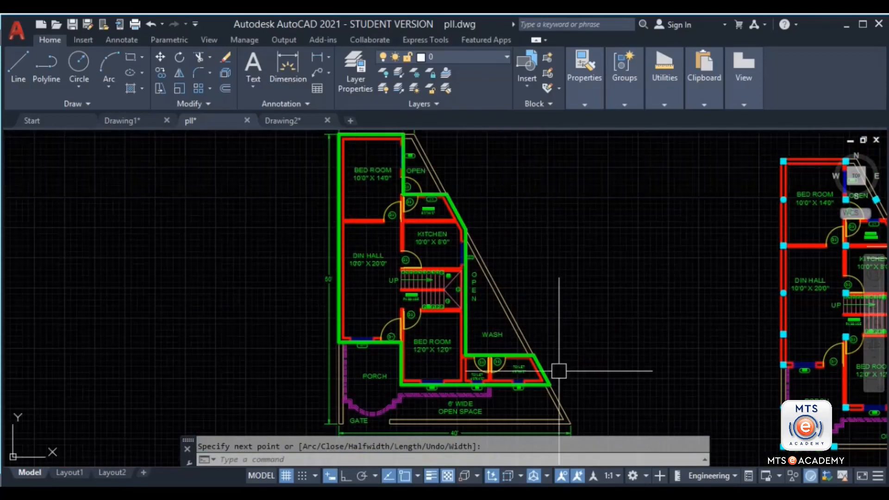
Move the traced green outline off the floor plan into the empty area to its left
scroll(416, 235, "down", 3)
scroll(506, 307, "up", 4)
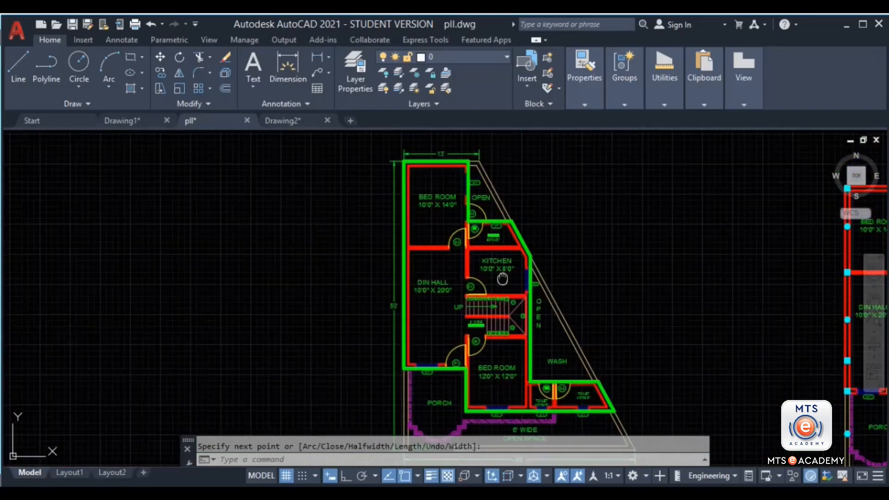
middle_click_drag(570, 319, 641, 324)
type("m")
key("Return")
left_click(601, 327)
left_click(330, 316)
scroll(470, 285, "down", 4)
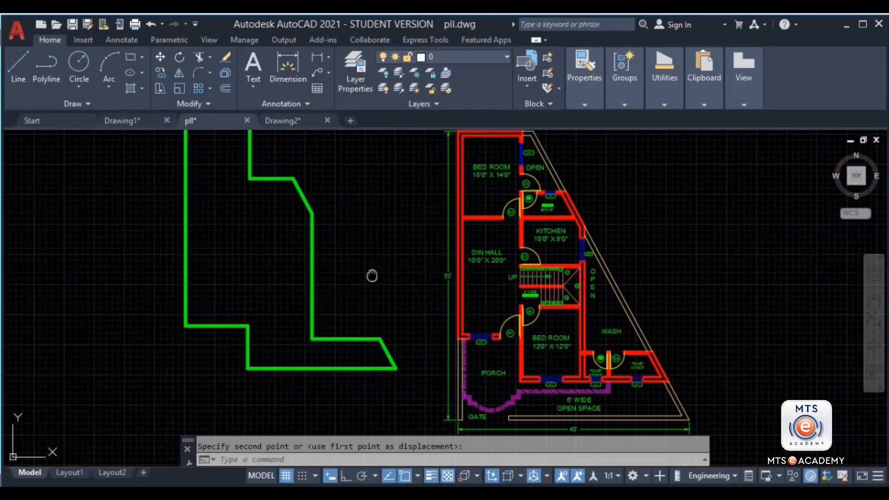
scroll(445, 249, "up", 2)
left_click(449, 237)
left_click(383, 268)
middle_click_drag(458, 250, 461, 298)
key("Escape")
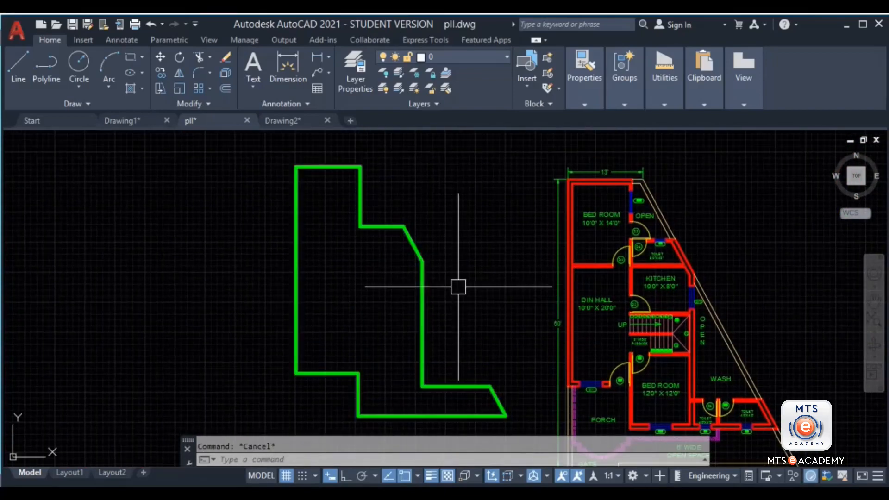
left_click(464, 273)
left_click(494, 268)
type("q")
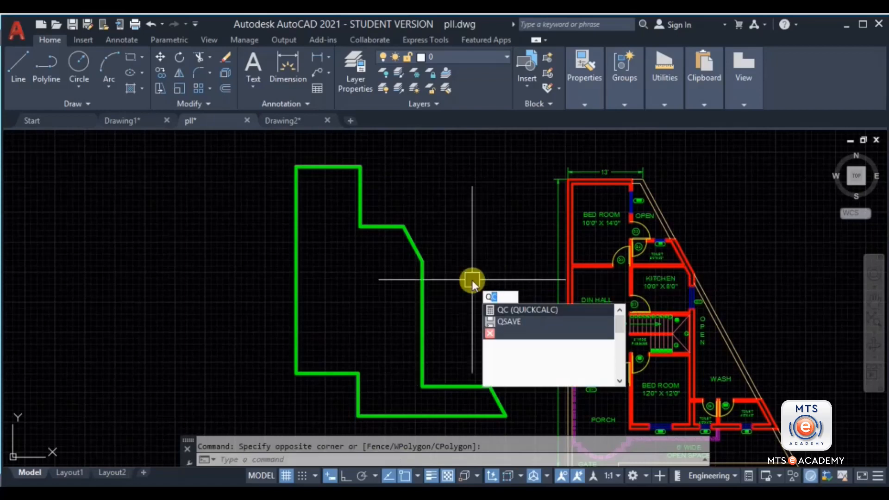
key("Escape")
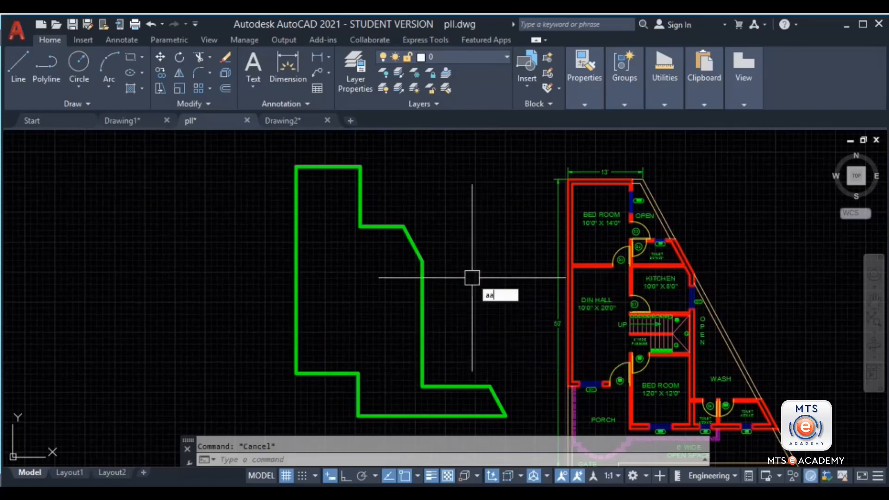
Measure the area and length of the green building outline with the AREA command's Object option
key("Return")
key("Return")
left_click(423, 266)
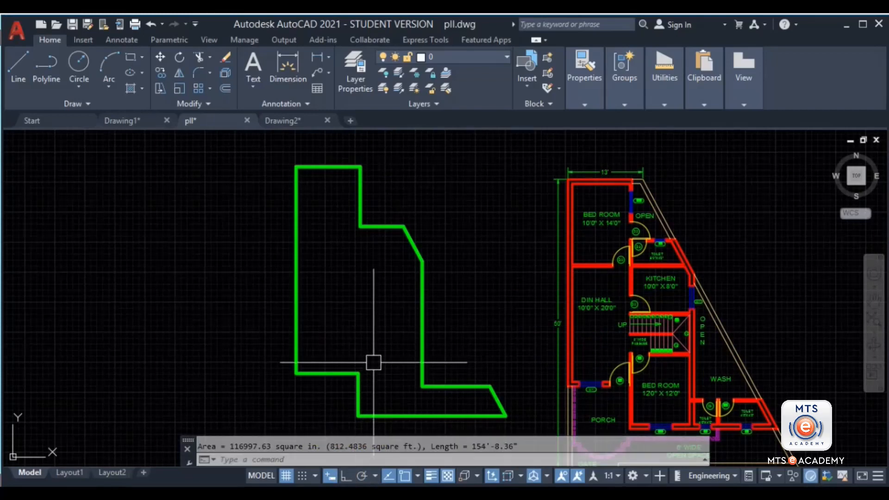
middle_click_drag(377, 334, 397, 305)
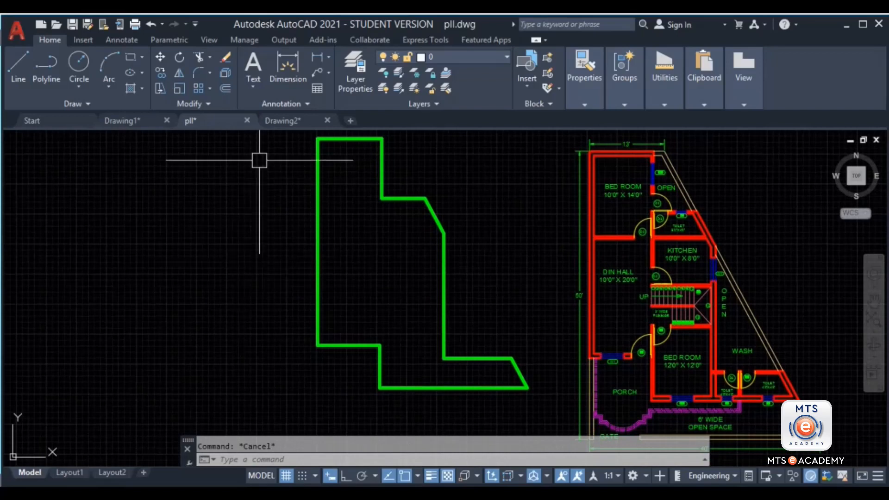
middle_click_drag(574, 307, 472, 304)
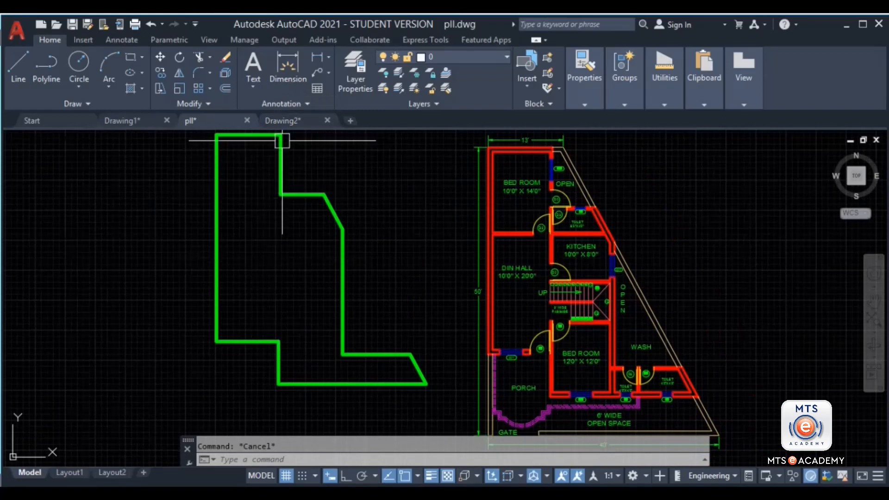
In Drawing2, draw two overlapping circles above the quadrilaterals: one about 1'-2 7/16" in radius, and a smaller one centred on its edge
left_click(288, 121)
scroll(445, 278, "down", 3)
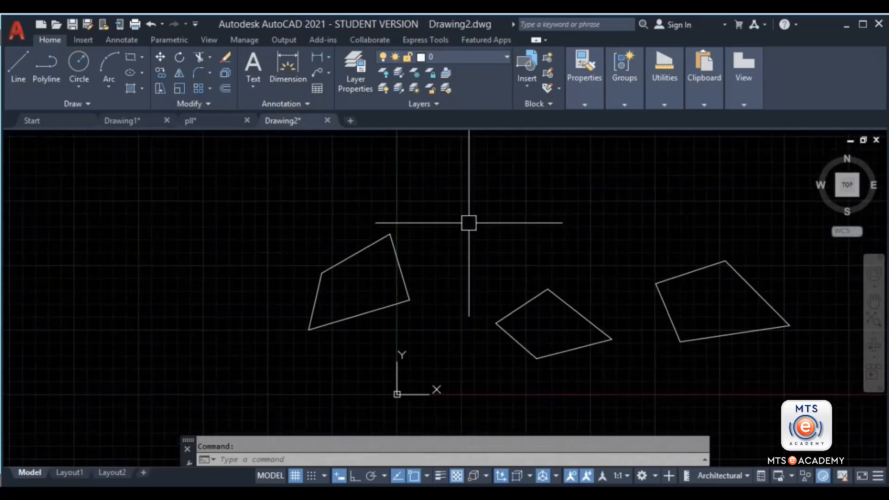
middle_click_drag(468, 224, 479, 294)
type("c")
key("Return")
left_click(489, 221)
left_click(557, 185)
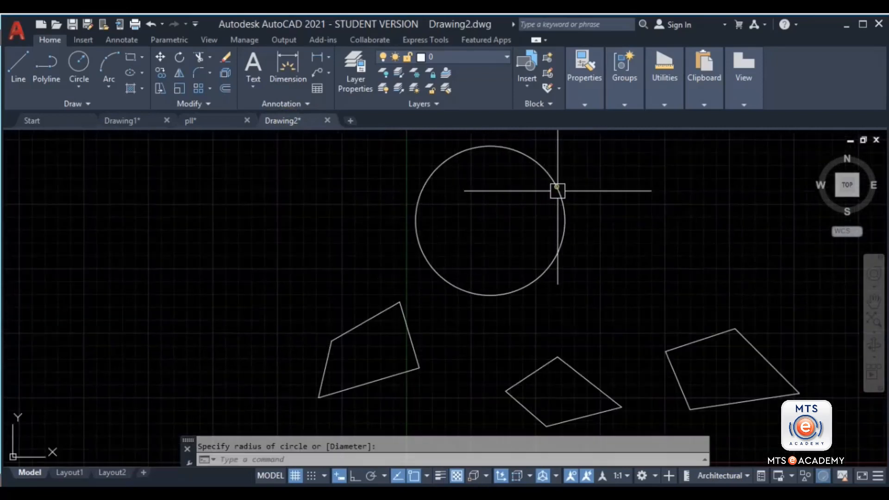
key("Return")
left_click(565, 221)
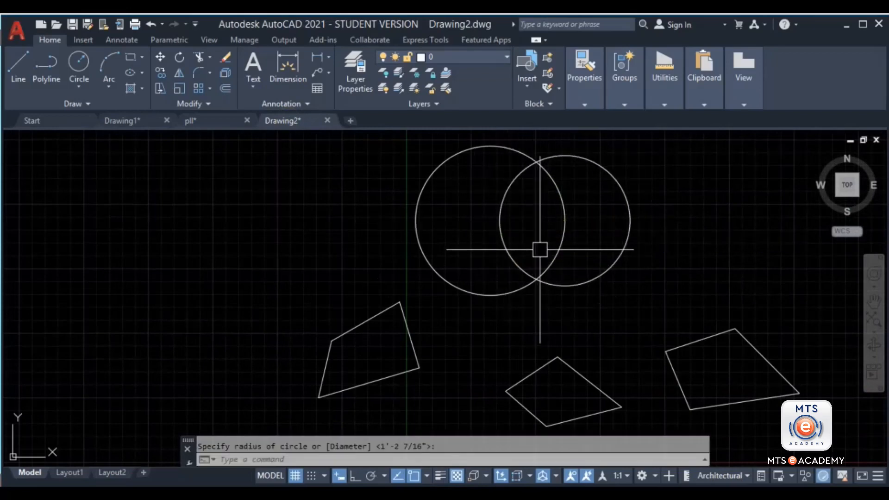
Measure the area and circumference of the smaller circle with the AREA command's Object option
scroll(528, 219, "up", 2)
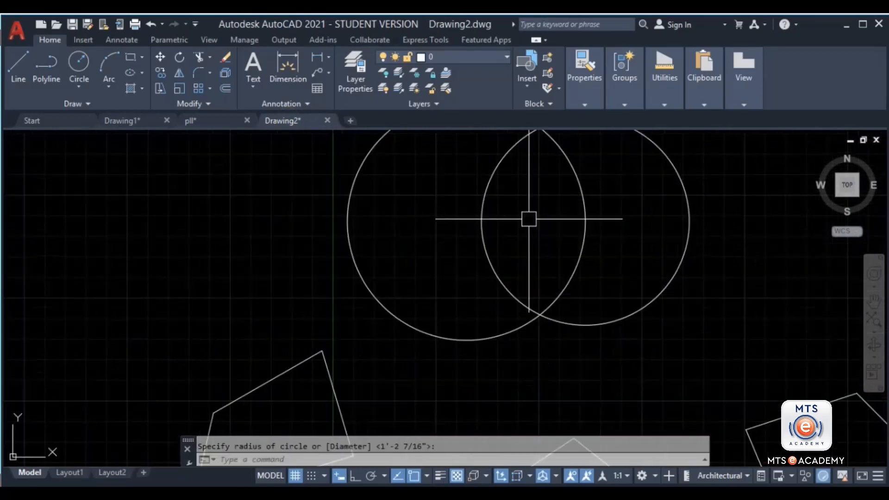
middle_click_drag(549, 229, 518, 223)
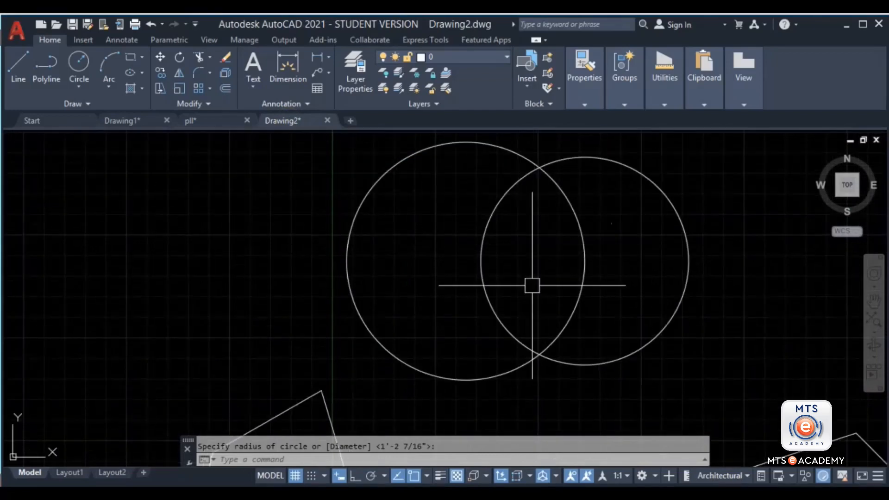
left_click(570, 158)
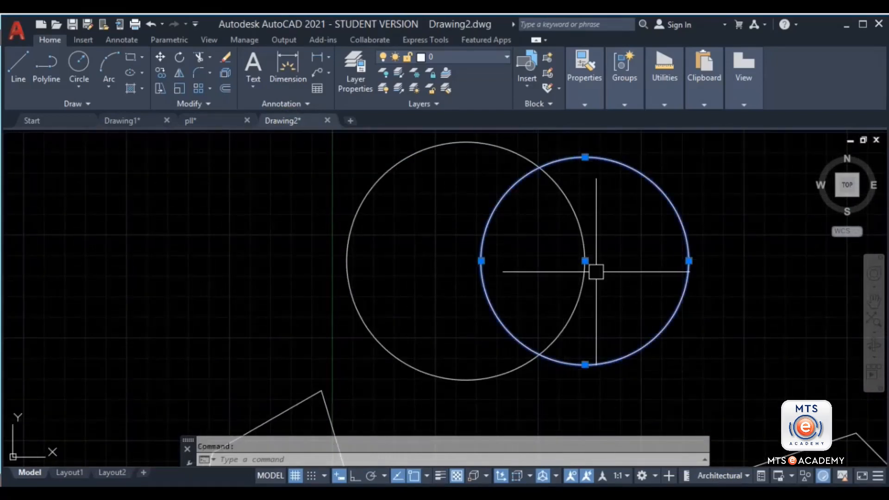
middle_click_drag(593, 275, 553, 257)
key("Escape")
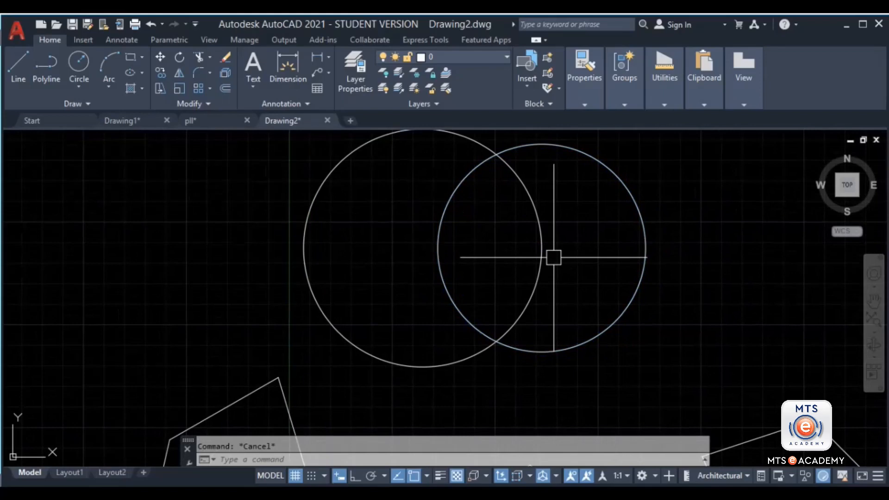
type("aa")
key("Return")
key("Return")
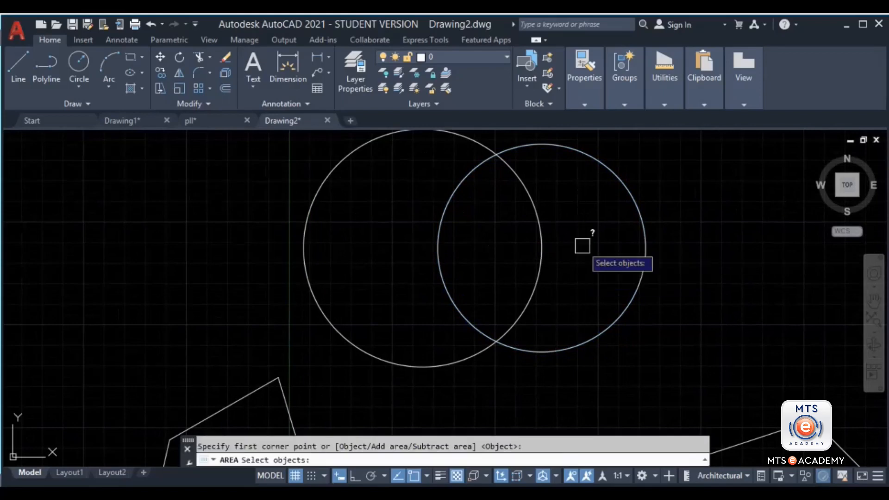
left_click(625, 189)
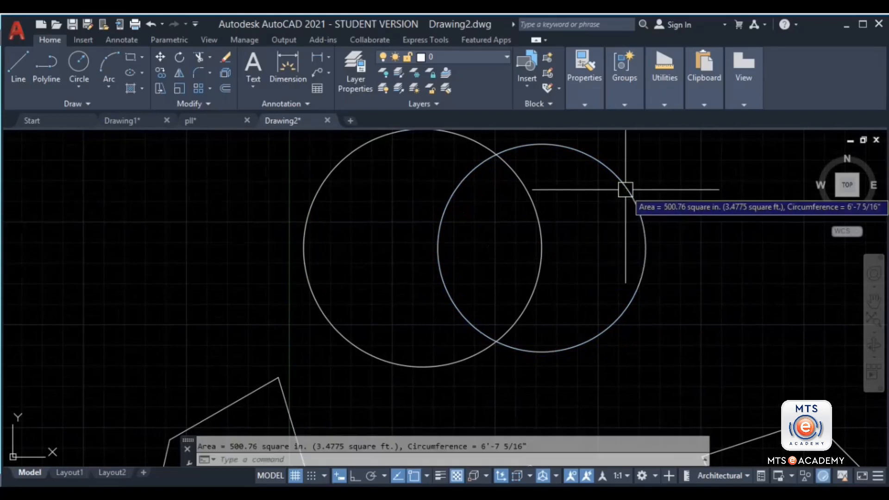
key("Escape")
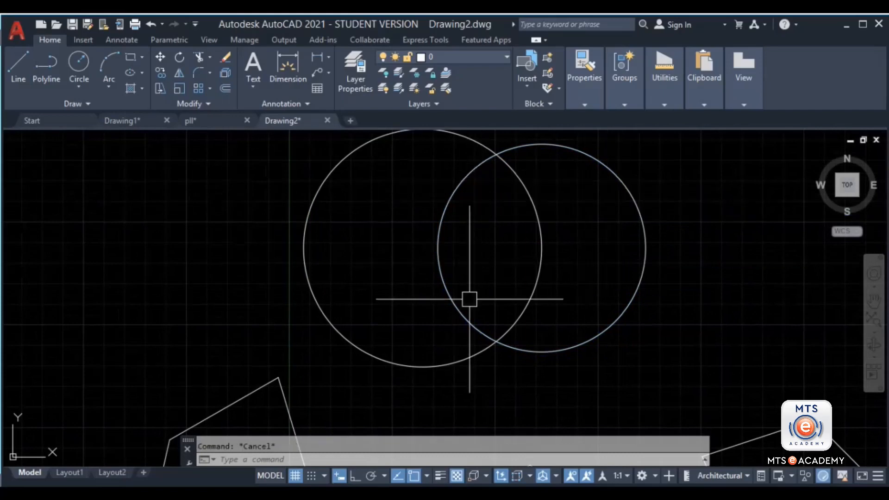
Draw two overlapping rectangles in the empty space to the left of the circles, the outer-left one larger
middle_click_drag(391, 317, 526, 315)
middle_click_drag(264, 202, 323, 240)
type("c")
key("Return")
key("Escape")
type("rec")
key("Return")
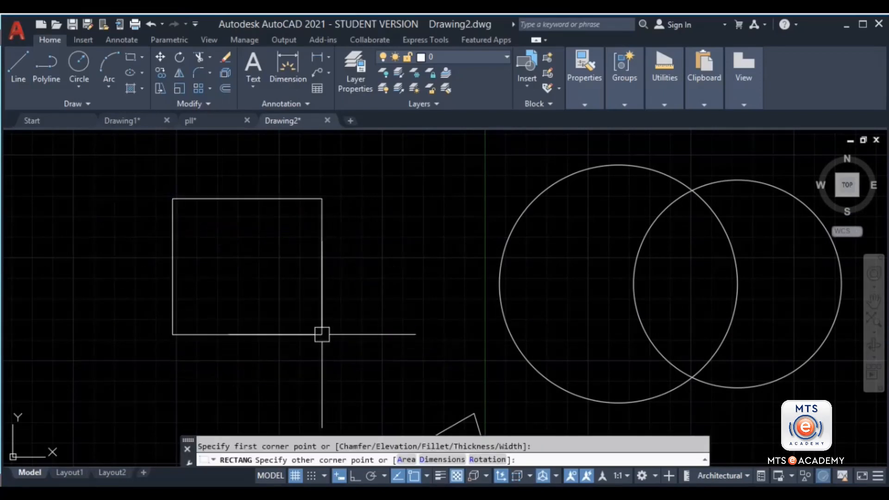
left_click(66, 180)
left_click(252, 353)
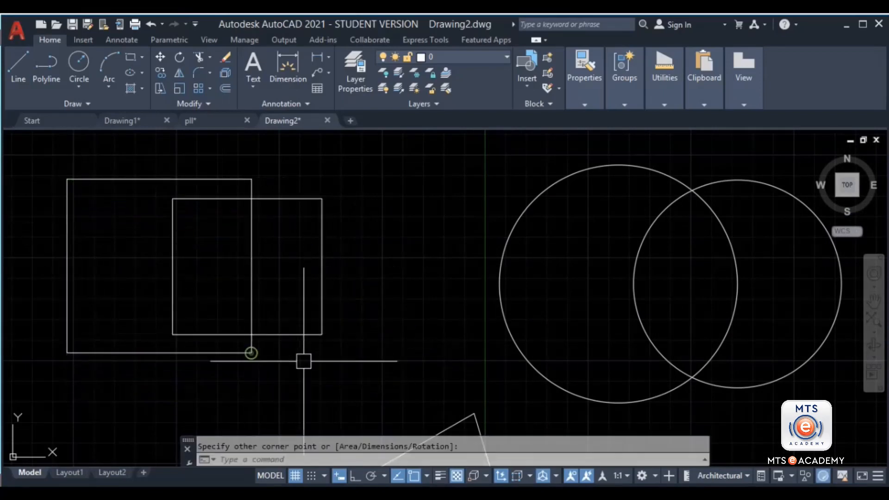
key("Escape")
middle_click_drag(284, 352, 368, 350)
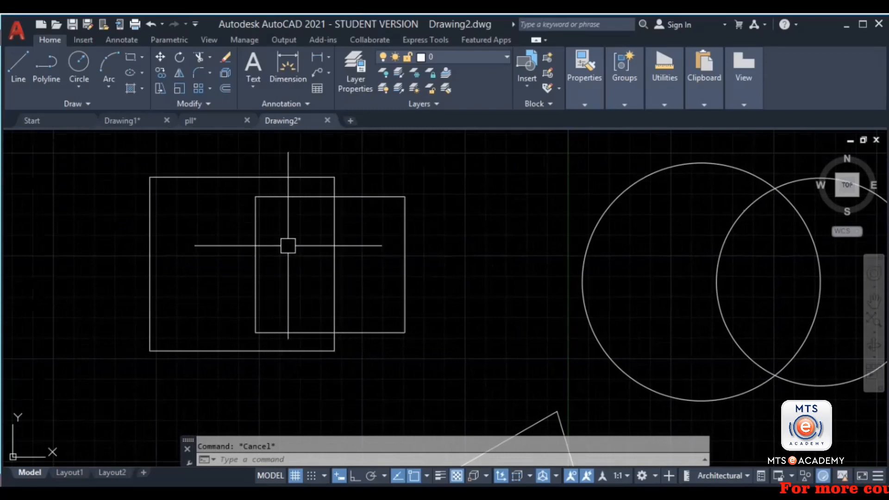
Set the current drawing color to Green and the lineweight to 0.30 mm
type("pl")
key("Return")
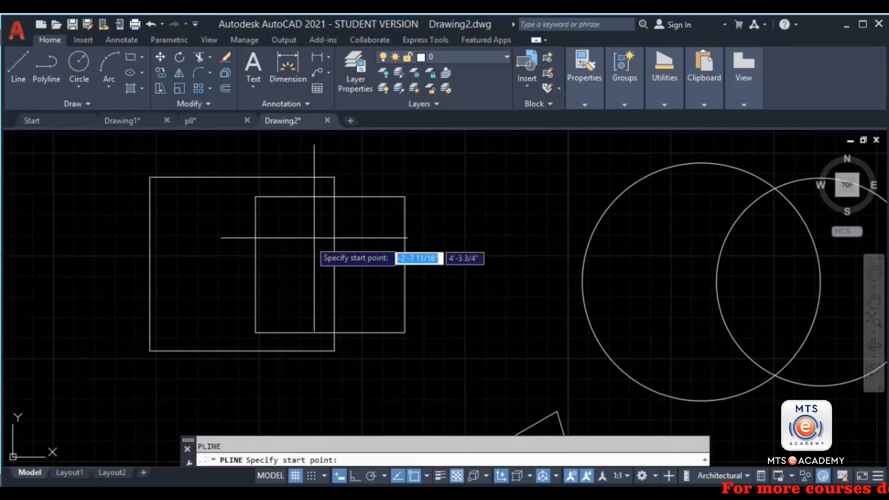
key("Escape")
left_click(592, 90)
left_click(650, 120)
left_click(650, 118)
left_click(650, 119)
left_click(654, 253)
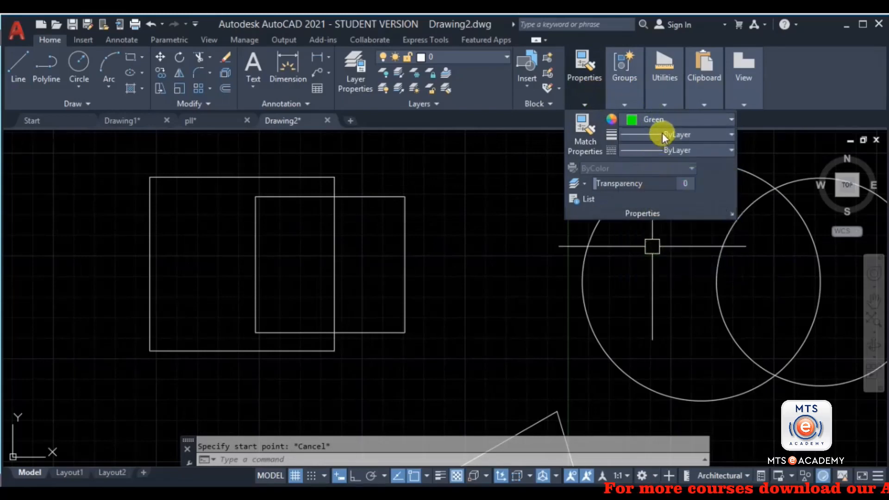
left_click(662, 134)
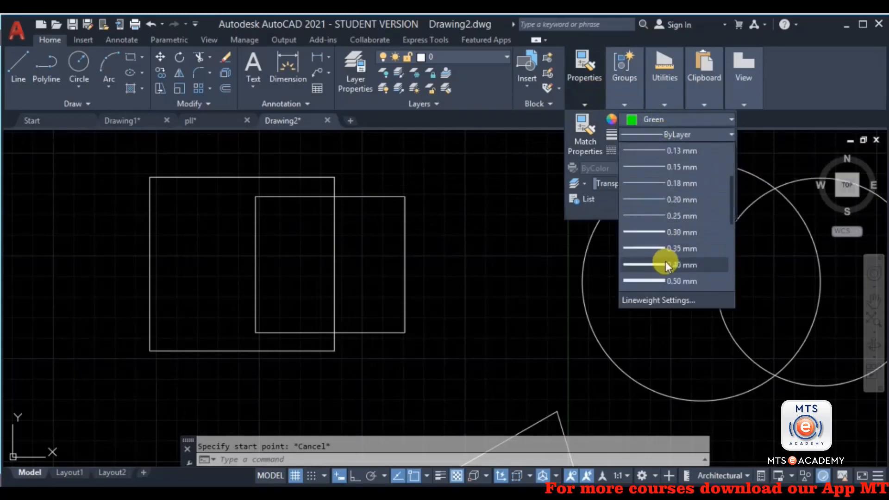
left_click(667, 233)
type("pl")
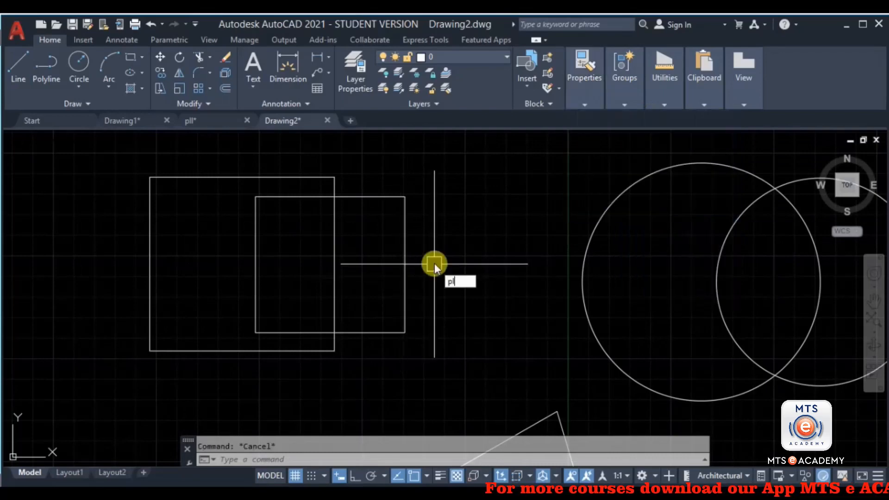
key("Return")
key("Escape")
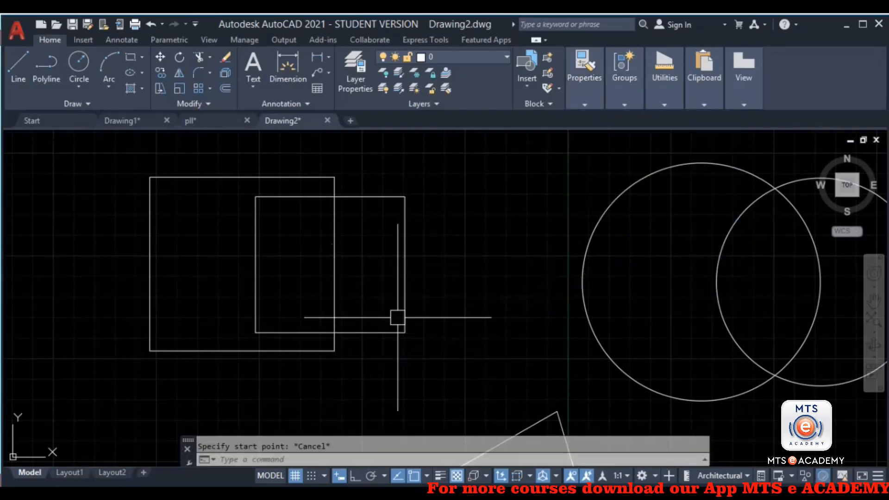
Measure the area and perimeter of the rectangles' overlap with AREA by picking its four corners
type("aa")
key("Return")
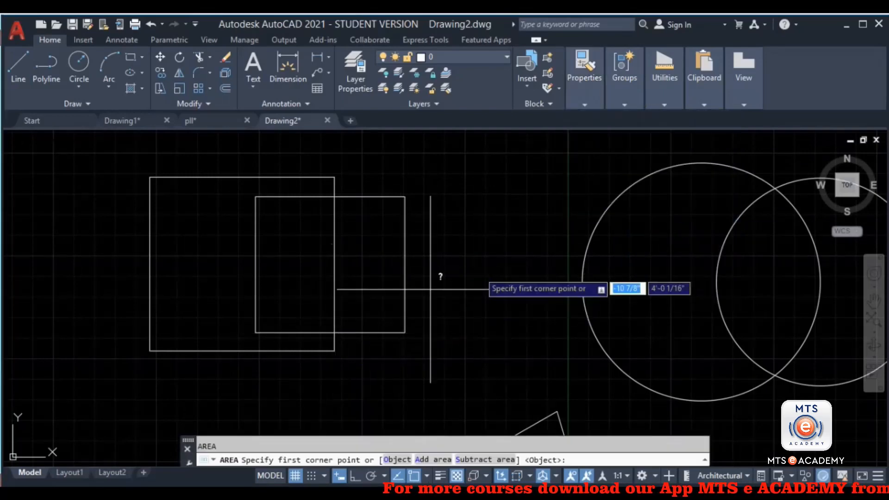
left_click(334, 332)
left_click(334, 197)
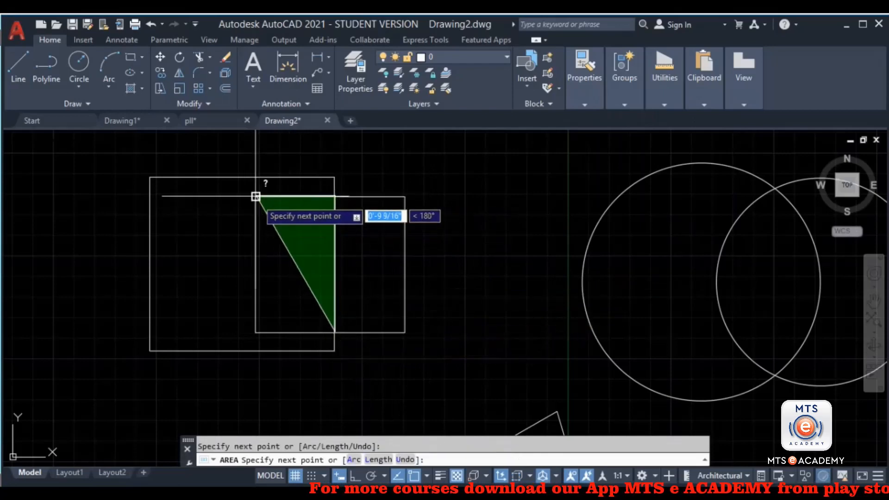
left_click(255, 197)
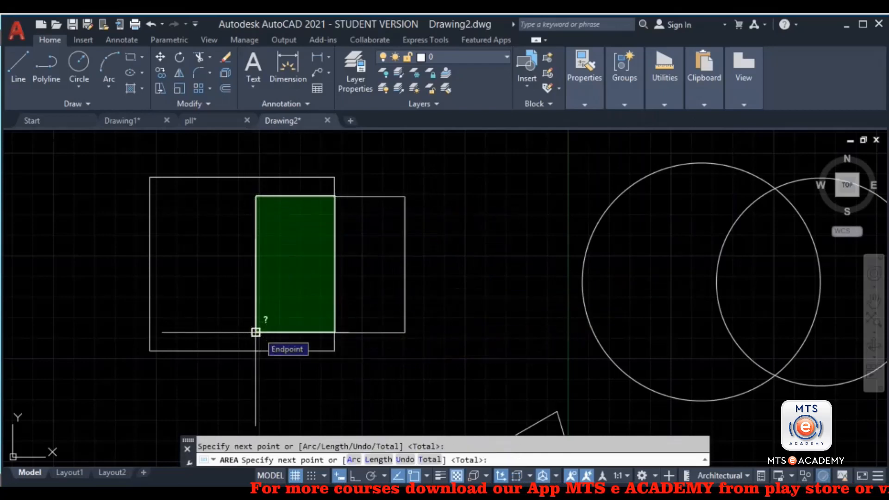
left_click(256, 332)
key("Return")
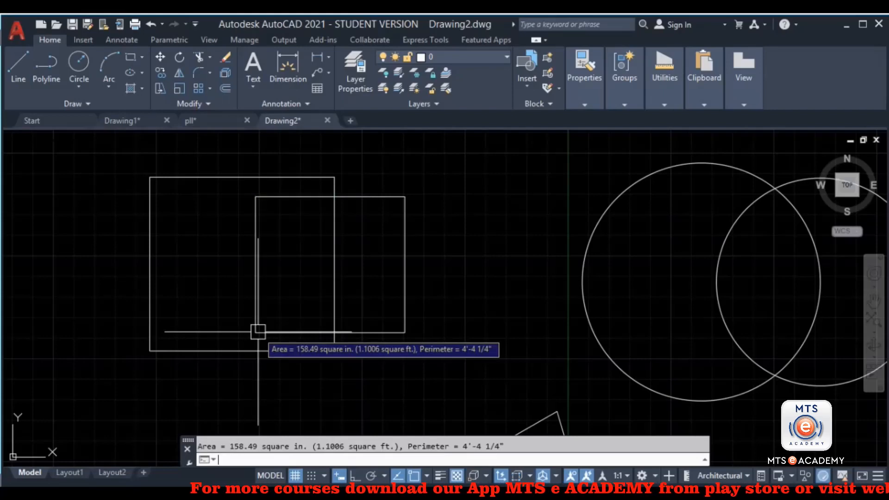
key("Escape")
Trim away the rectangle edges outside the overlap so only the shared rectangular region remains
scroll(353, 284, "down", 2)
scroll(315, 252, "up", 2)
scroll(315, 251, "up", 1)
scroll(351, 259, "down", 1)
type("tr")
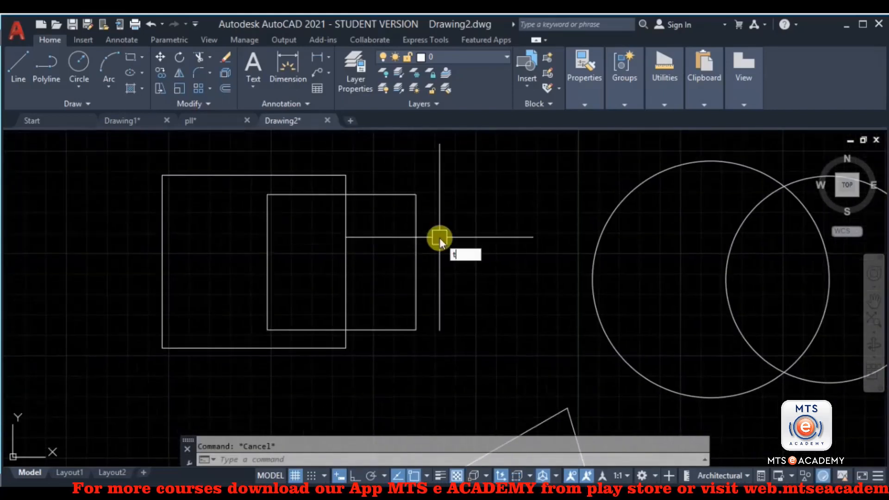
key("Return")
left_click(438, 179)
left_click(381, 254)
left_click(369, 166)
left_click(288, 178)
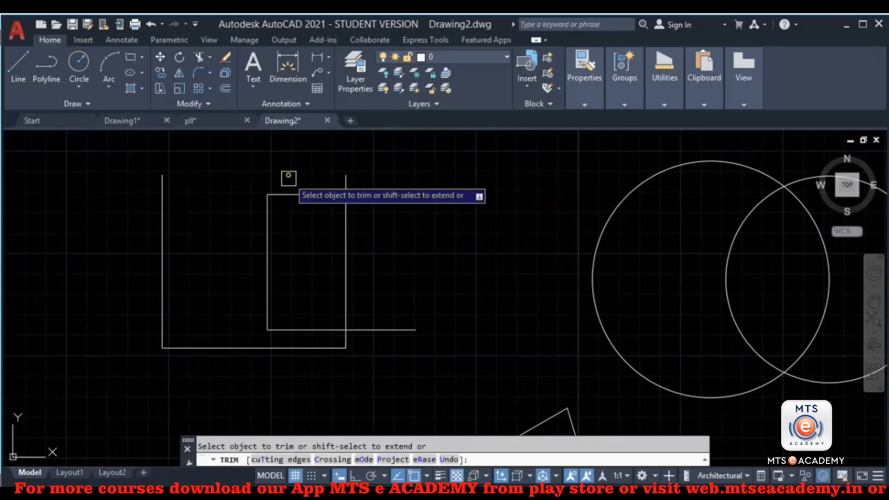
left_click(379, 329)
left_click(346, 340)
left_click(295, 352)
key("Escape")
Join the remaining edges of the rectangular overlap into one object
left_click(374, 279)
left_click(404, 170)
left_click(405, 169)
left_click(218, 361)
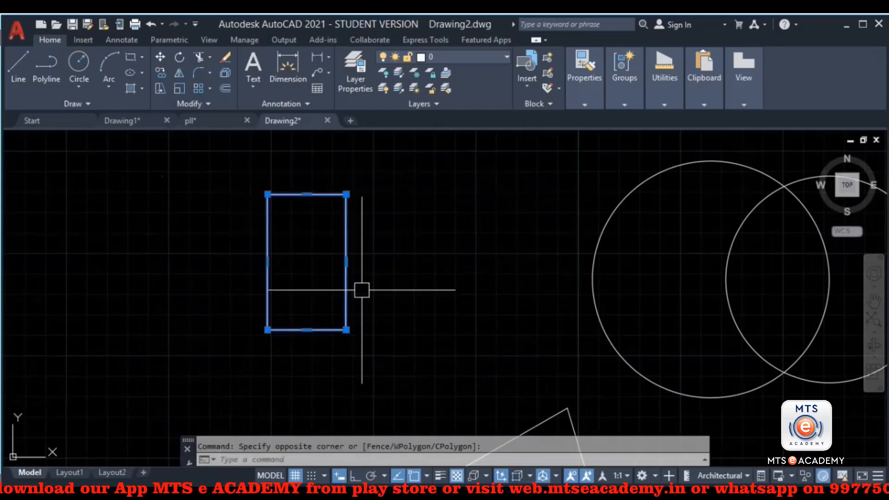
type("j")
key("Return")
Measure the area and perimeter of the joined overlap rectangle with the AREA command's Object option
type("aa")
key("Return")
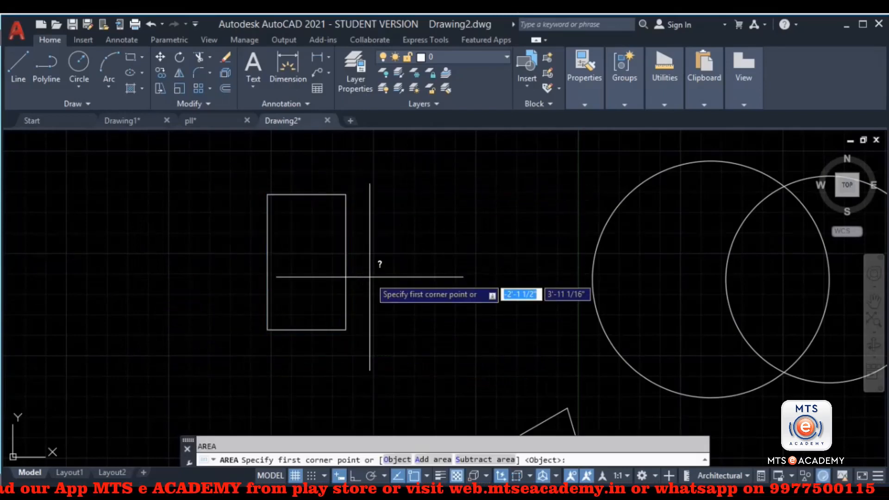
key("Return")
left_click(346, 248)
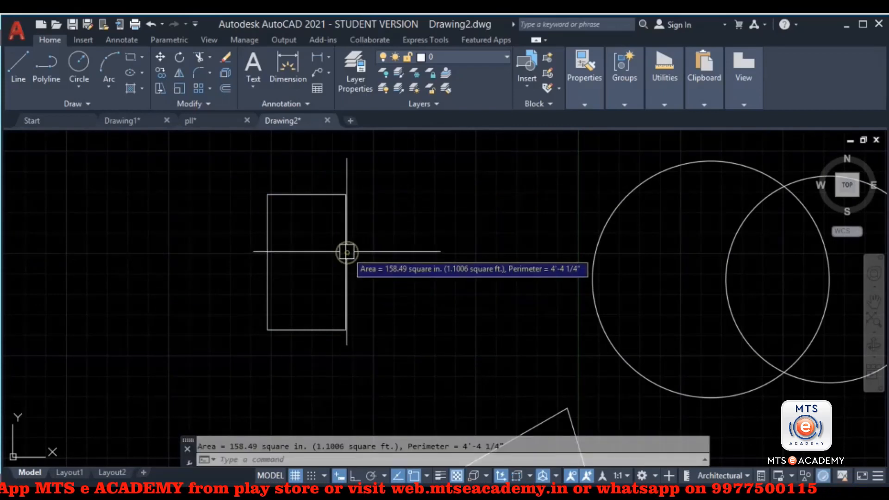
Undo the join and trim to restore the two overlapping rectangles
scroll(417, 298, "down", 2)
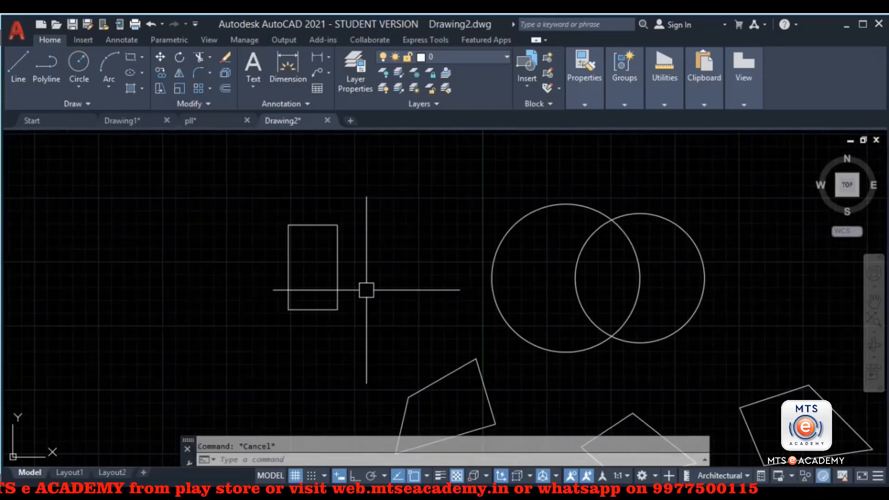
key("ctrl+z")
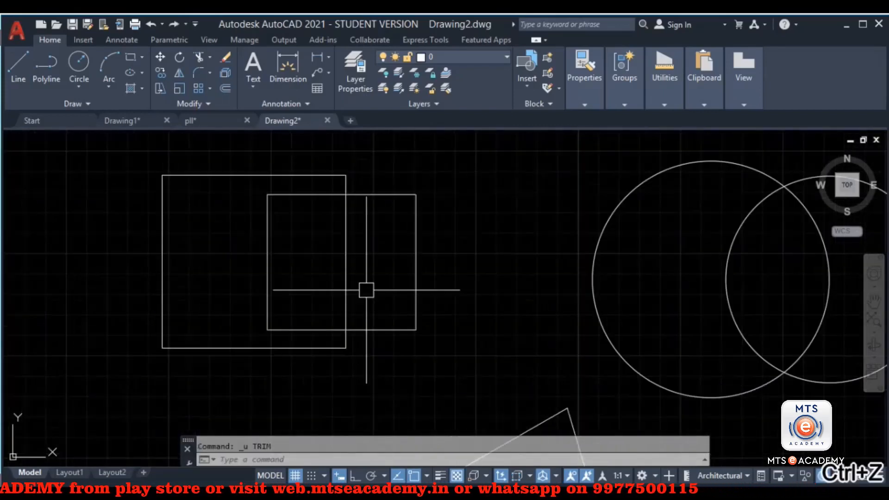
scroll(364, 285, "down", 3)
middle_click_drag(361, 282, 335, 287)
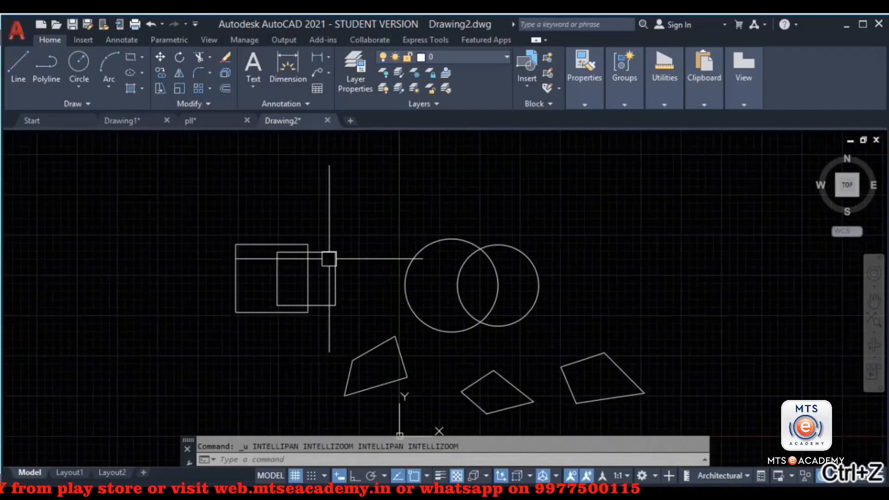
Trim the outer arcs of both circles, leaving only the lens-shaped overlap between them
scroll(332, 278, "up", 2)
scroll(222, 222, "up", 3)
middle_click_drag(222, 222, 165, 262)
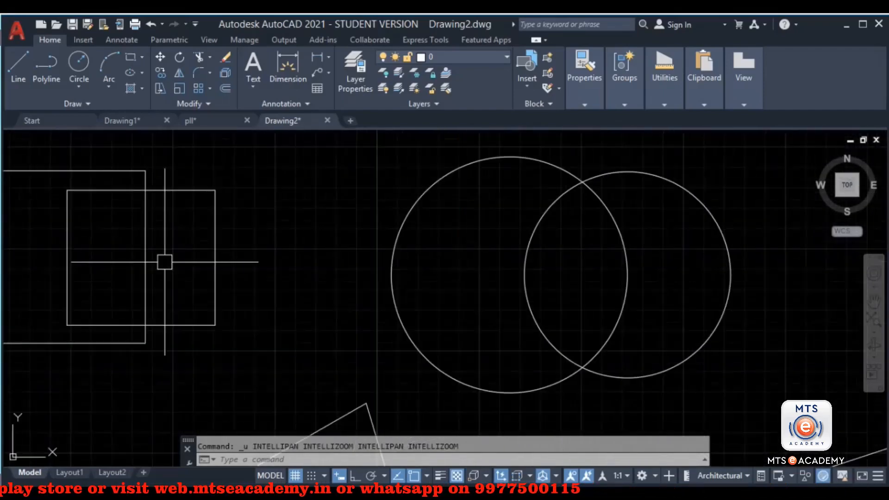
scroll(650, 336, "down", 2)
middle_click_drag(651, 336, 479, 304)
type("tr")
key("Return")
left_click(531, 204)
left_click(507, 248)
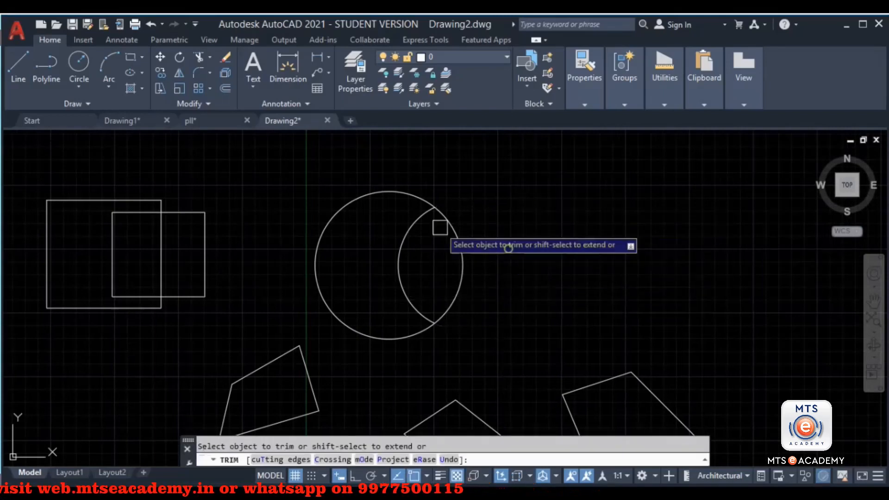
left_click(389, 183)
double_click(351, 221)
key("Escape")
Join the two arcs of the lens shape and measure its area and perimeter with the AREA command's Object option
left_click(487, 199)
left_click(373, 331)
type("j")
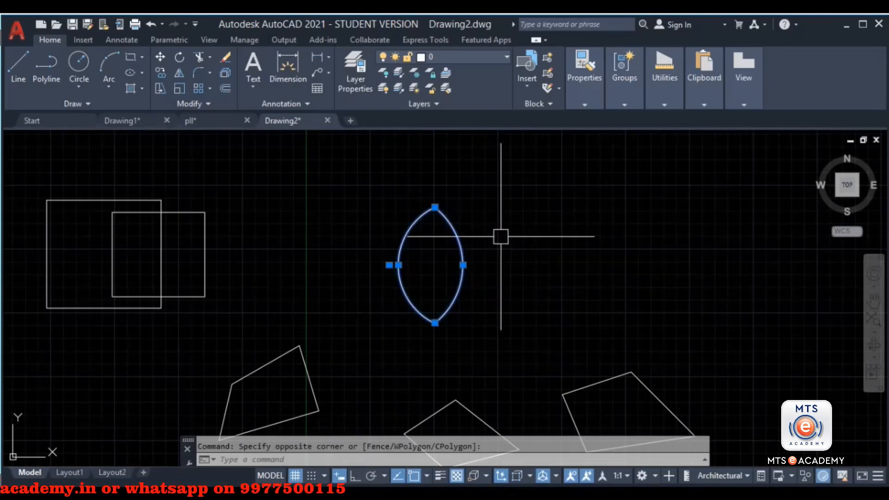
key("Return")
key("Return")
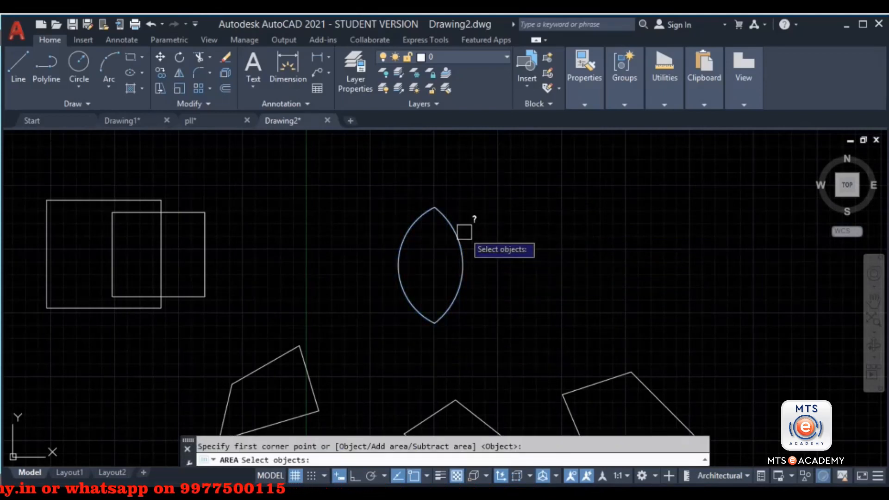
left_click(461, 232)
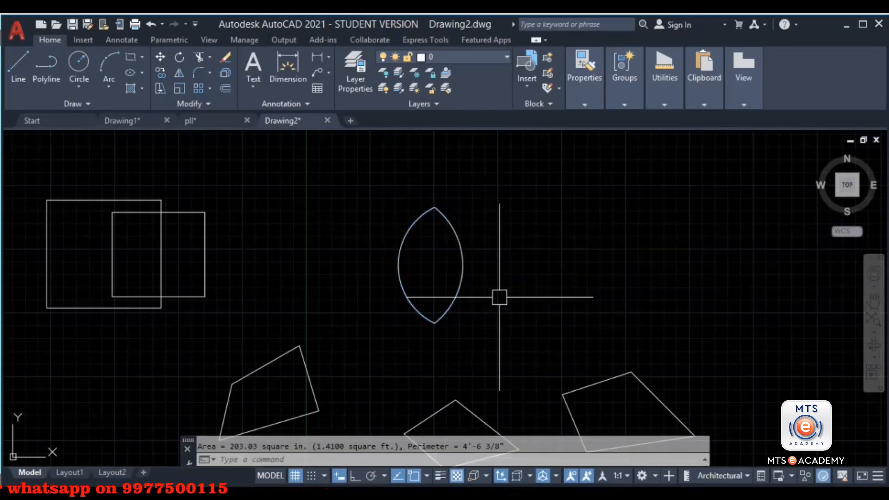
Undo the join and trims on the lens shape to restore the two full overlapping circles
key("Escape")
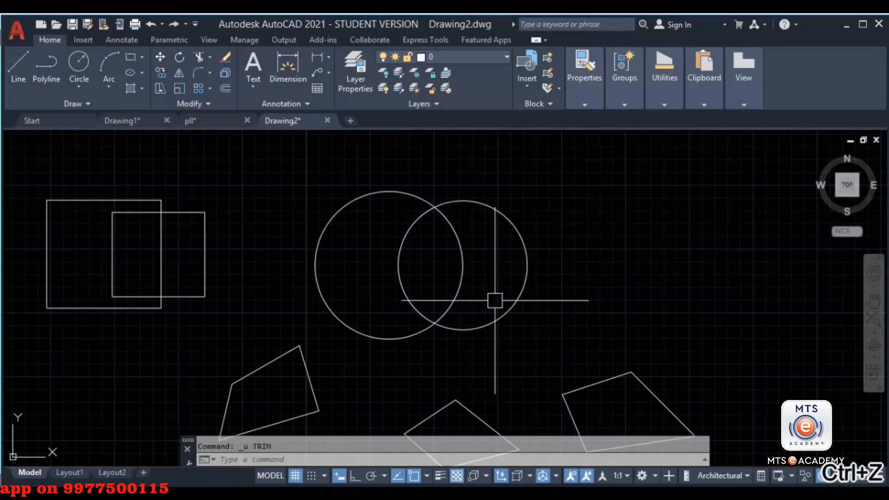
right_click(454, 290)
key("Escape")
middle_click_drag(475, 308, 535, 274)
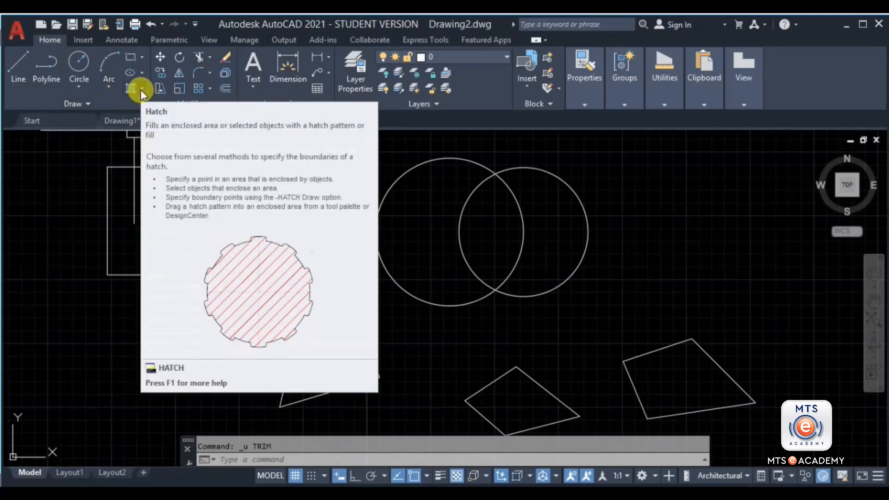
Create a polyline boundary of the circles' lens-shaped overlap with the Boundary command, picking a point inside it
left_click(140, 90)
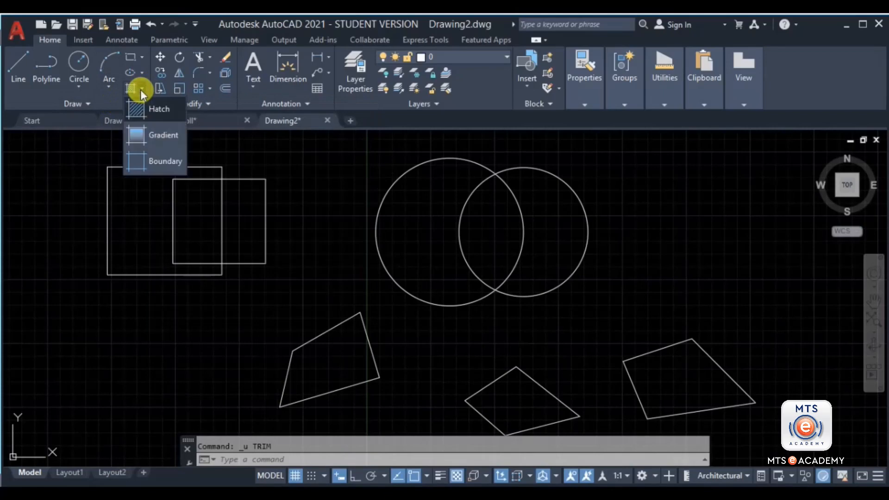
left_click(136, 162)
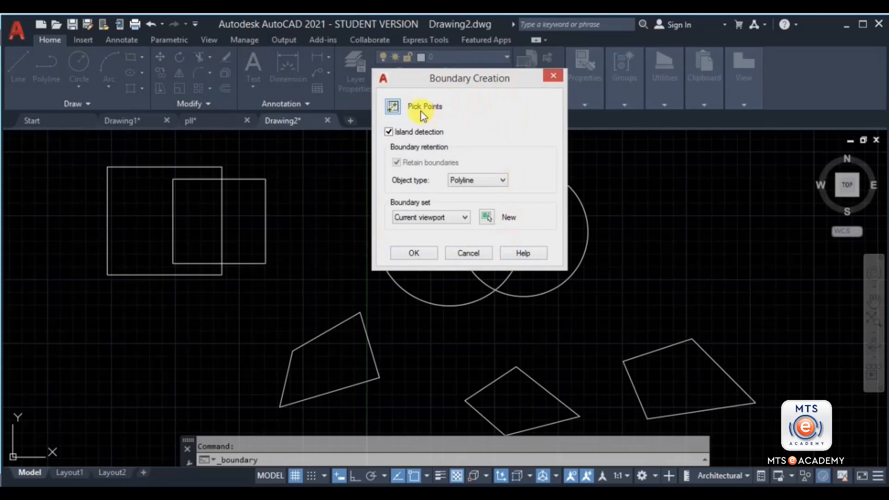
left_click(390, 105)
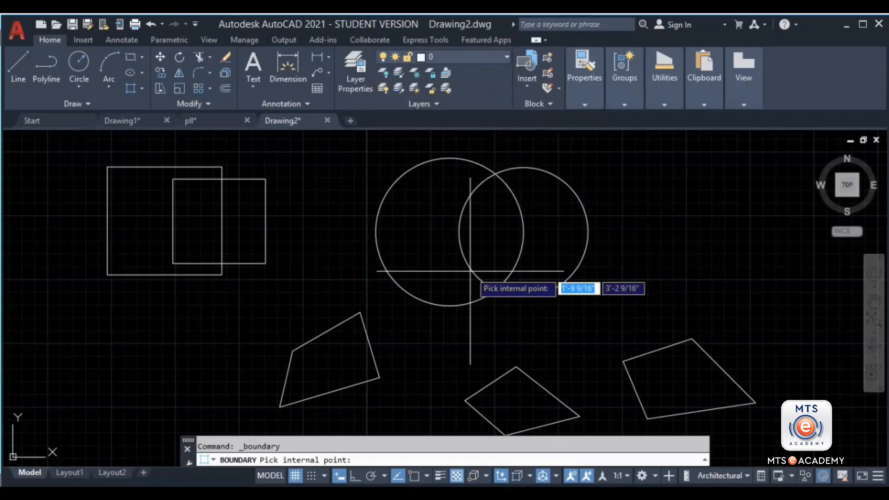
left_click(489, 220)
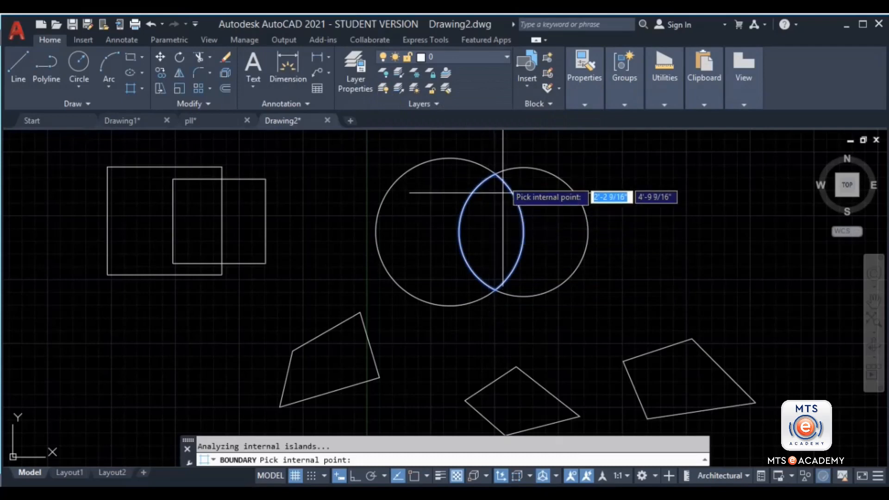
key("Return")
Select the lens boundary, check its color and lineweight properties, and turn on lineweight display
left_click(517, 199)
middle_click_drag(532, 180, 518, 198)
left_click(582, 106)
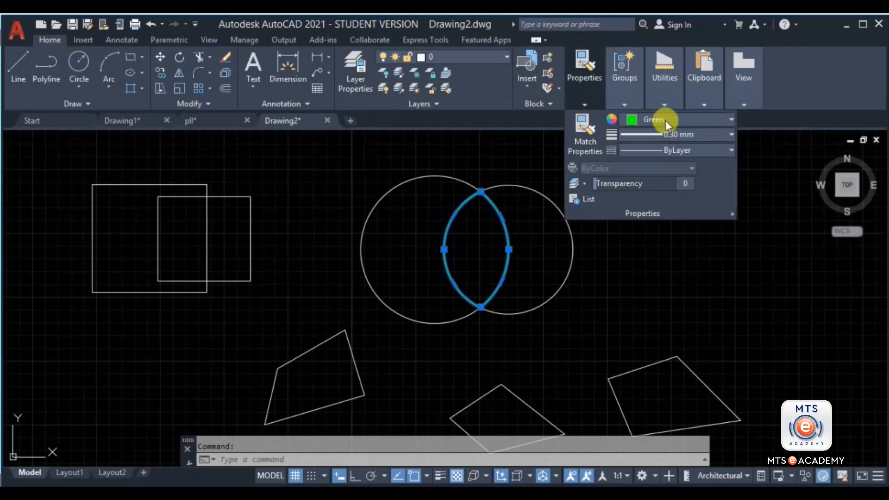
left_click(440, 476)
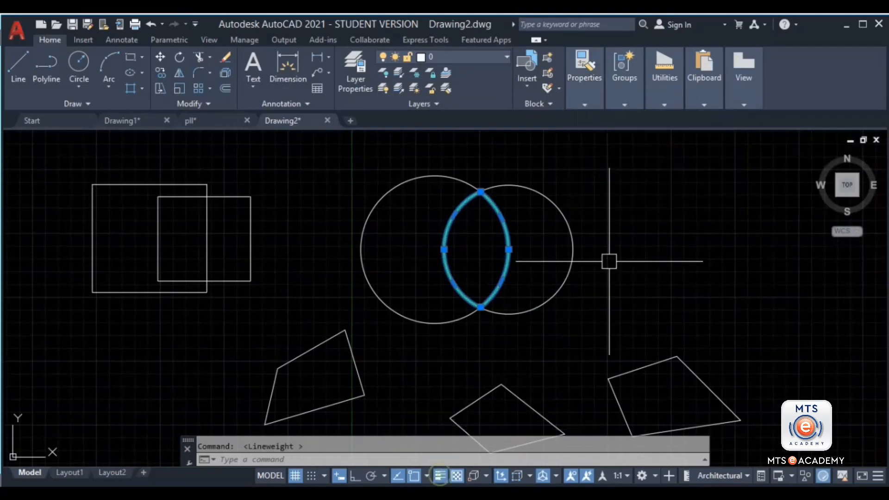
left_click(593, 109)
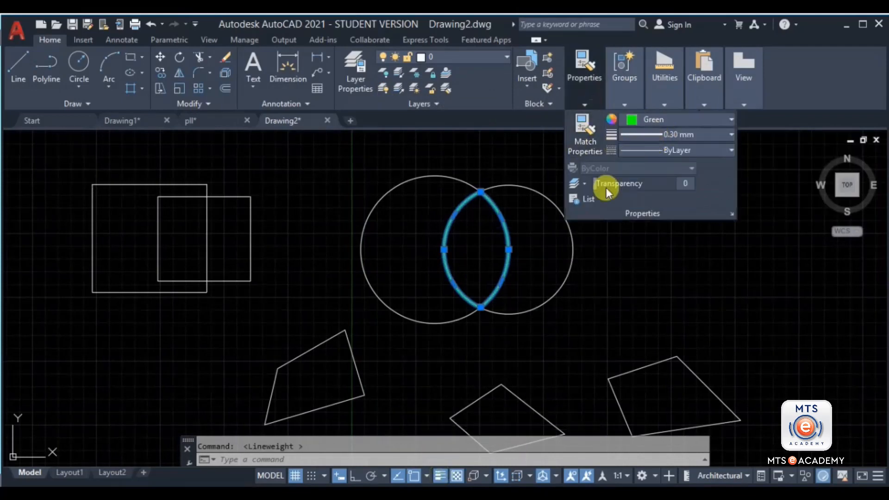
key("Escape")
Move the green lens boundary out to the right of the circles, and undo the move
middle_click_drag(510, 254, 449, 264)
left_click(503, 248)
type("m")
key("Return")
left_click(422, 264)
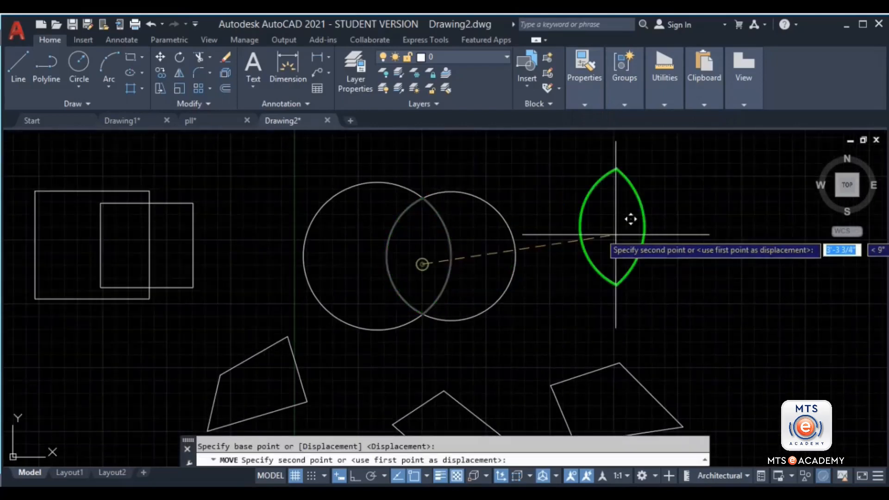
left_click(662, 231)
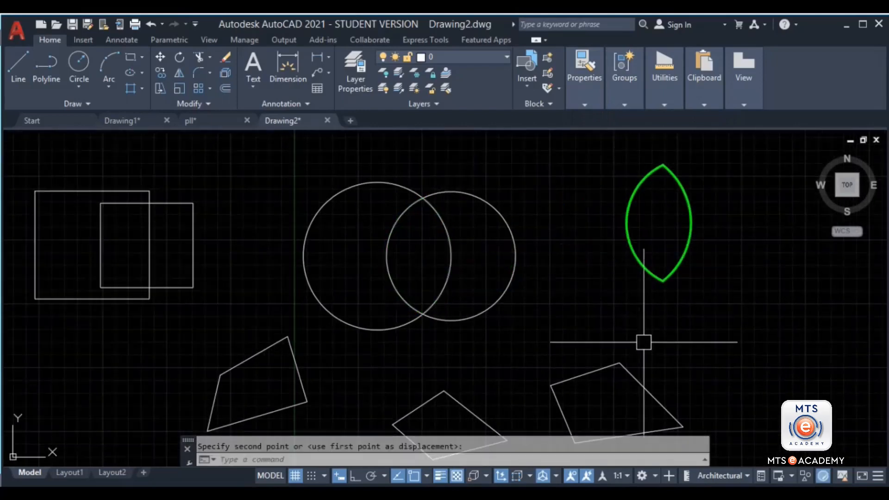
key("ctrl+z")
Move the lens boundary off the circles a second time and undo it again
left_click(432, 209)
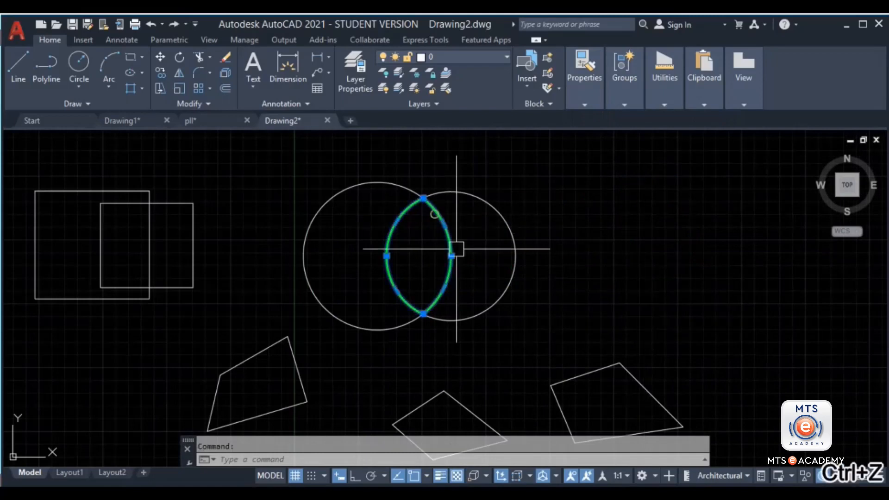
type("m")
key("Return")
left_click(426, 260)
left_click(622, 240)
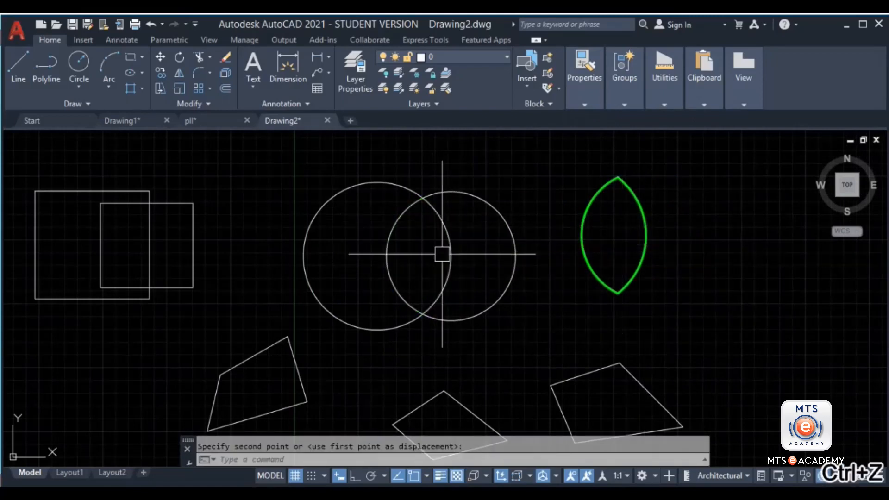
key("ctrl+z")
middle_click_drag(480, 259, 486, 258)
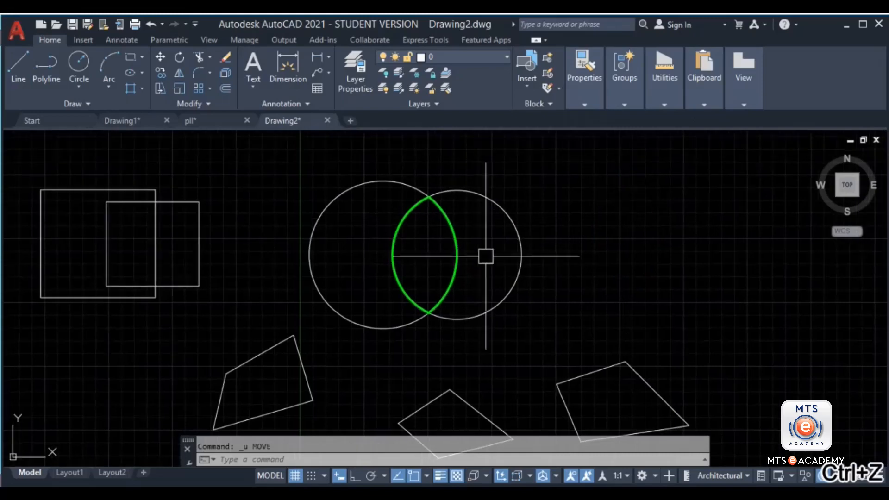
Move the green lens boundary well clear of the two circles once more
left_click(455, 244)
key("Return")
left_click(431, 266)
left_click(672, 245)
key("Escape")
Try trimming the outer arcs of the circles, and undo both the trim and the preceding lens move
type("tr")
key("Return")
left_click(510, 211)
left_click(402, 182)
key("Escape")
key("ctrl+z")
key("ctrl+z")
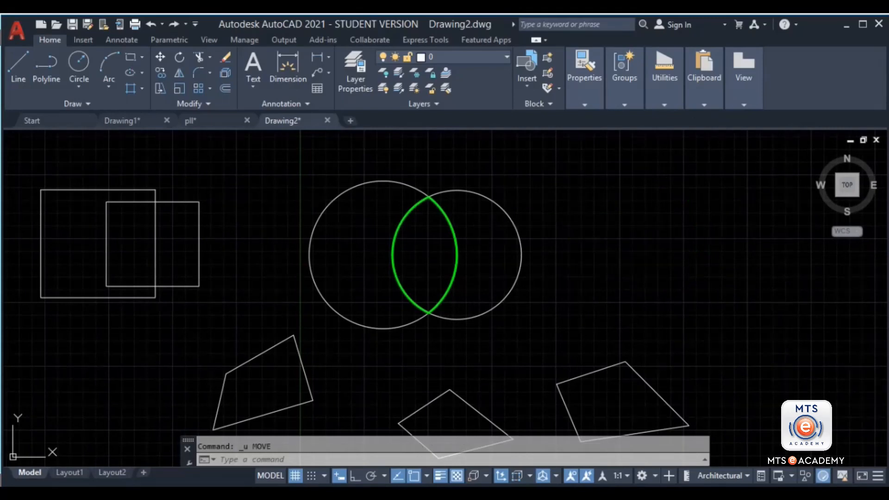
Measure the area and perimeter of the green lens boundary with the AREA command's Object option
key("Return")
key("Return")
left_click(453, 228)
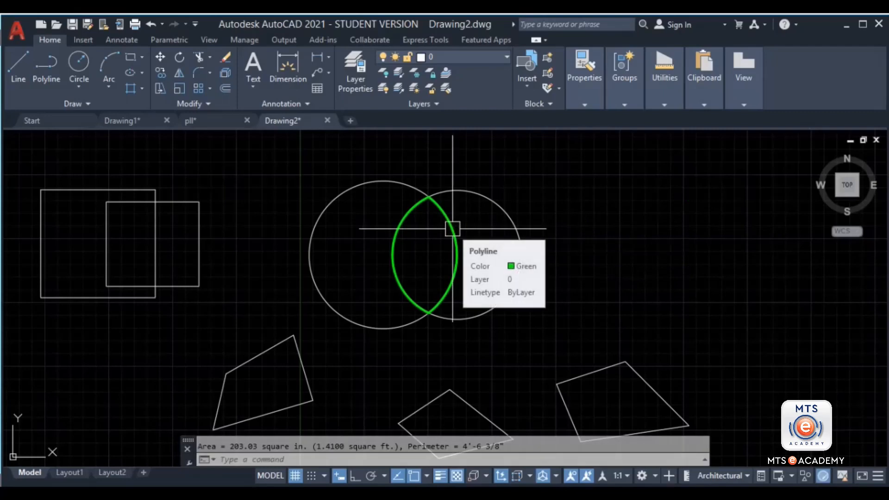
Create a polyline boundary inside the overlap of the two rectangles with the BO command
middle_click_drag(158, 243, 273, 246)
scroll(265, 243, "up", 2)
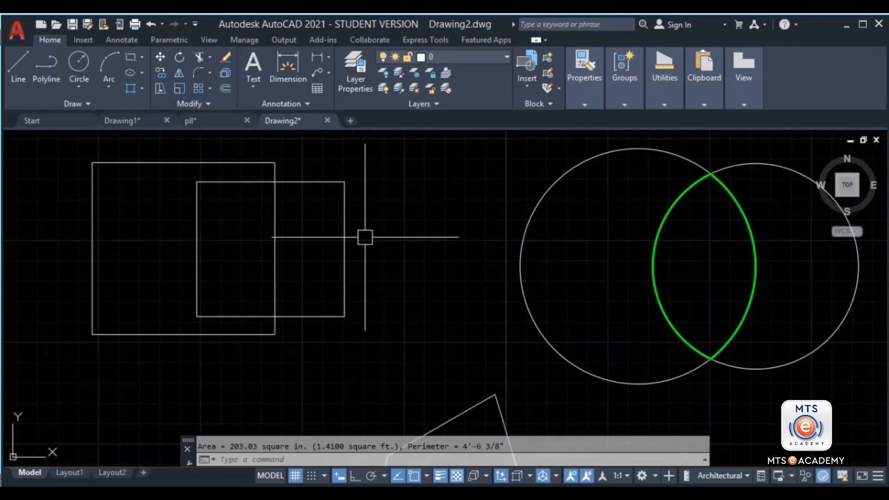
key("Return")
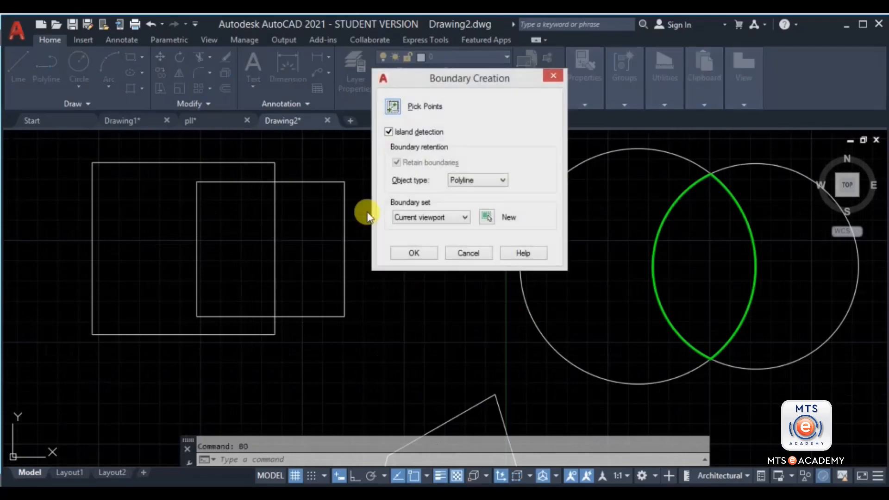
left_click(393, 106)
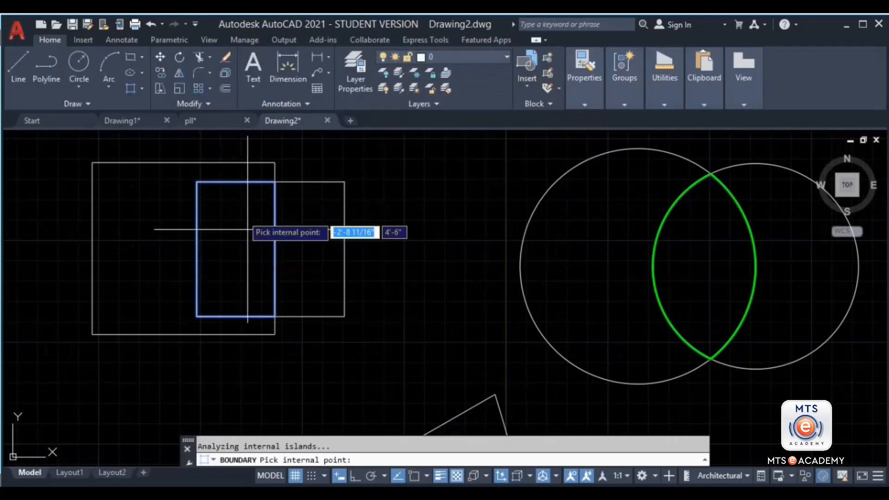
key("Return")
Move the green overlap rectangle up and to the right, clear of the two original rectangles
middle_click_drag(248, 256, 284, 354)
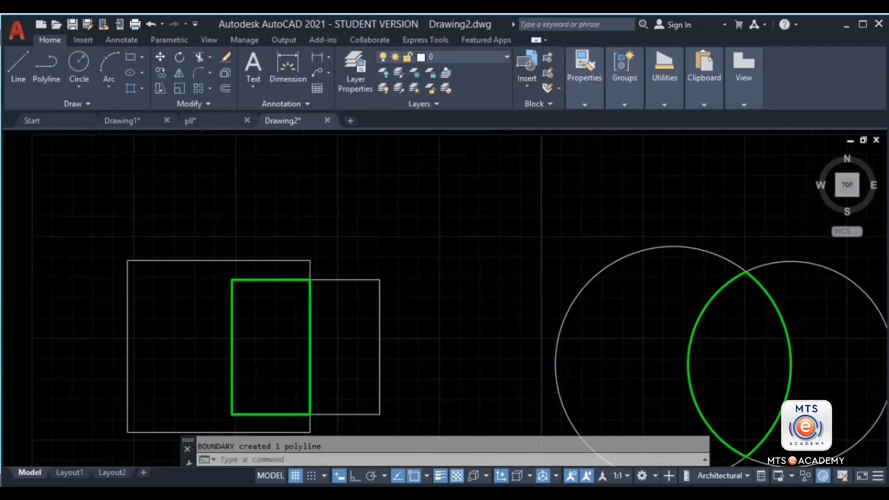
left_click(310, 303)
type("m")
key("Return")
left_click(270, 345)
left_click(408, 265)
key("Escape")
Measure the area and perimeter of the moved green rectangle with the AREA command's Object option
type("area")
key("Return")
key("Return")
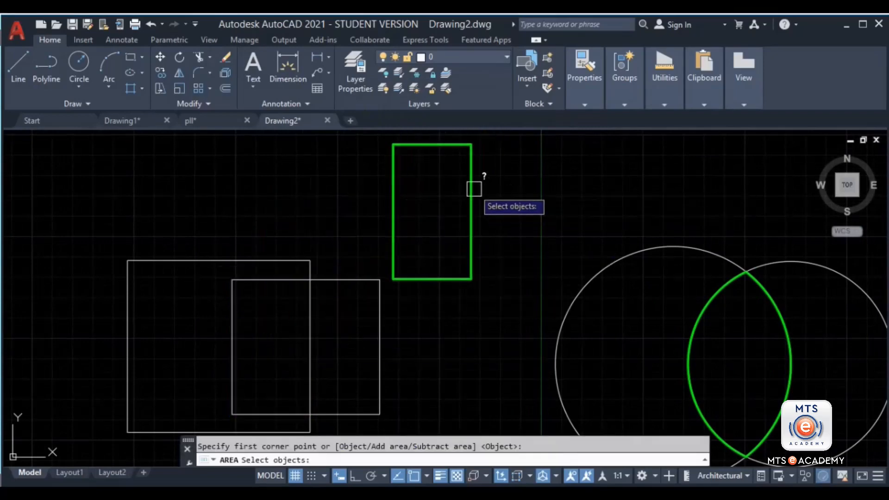
left_click(473, 188)
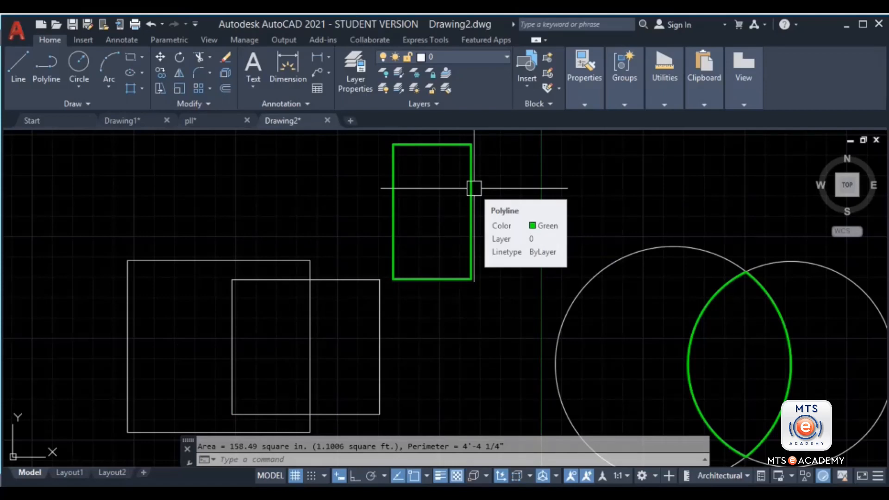
Delete the green rectangle and the green lens boundary
middle_click_drag(445, 242, 470, 238)
key("Escape")
left_click(513, 202)
left_click(452, 227)
key("Delete")
left_click(750, 278)
key("Delete")
Hatch the overlap of the two rectangles with the ANSI32 pattern
scroll(474, 276, "down", 2)
middle_click_drag(474, 277, 512, 227)
scroll(372, 254, "up", 2)
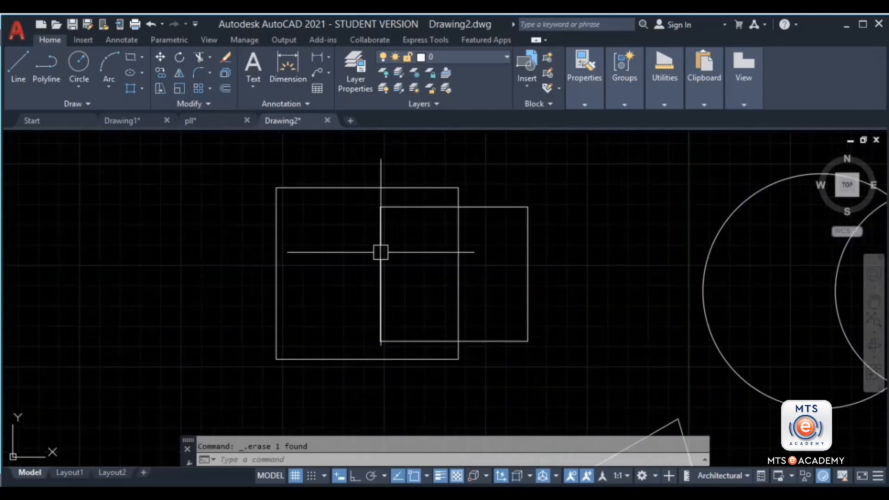
left_click(144, 88)
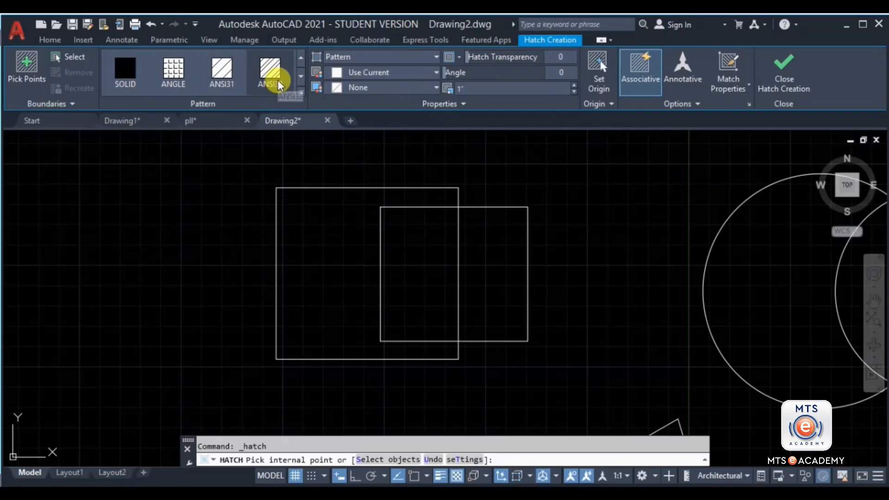
left_click(301, 92)
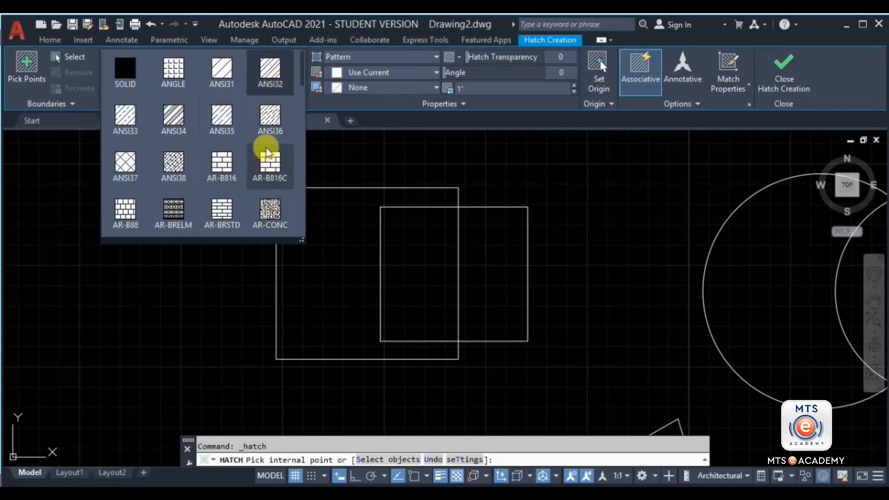
left_click(270, 72)
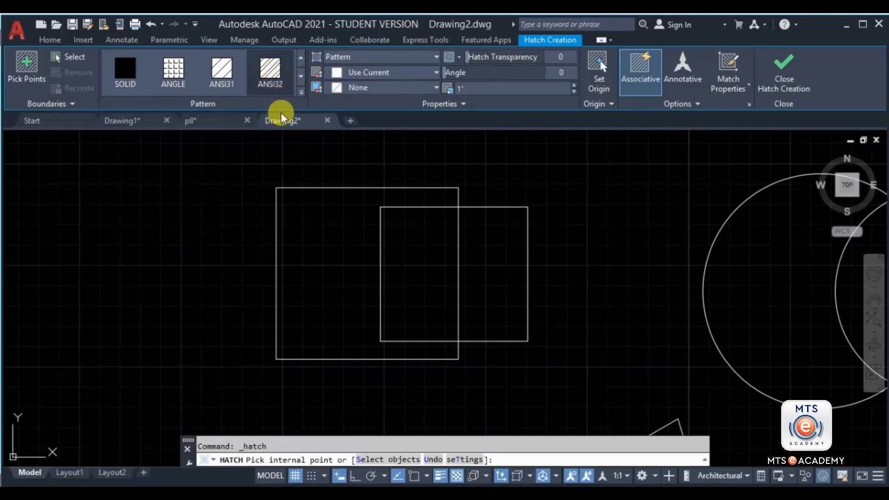
left_click(439, 265)
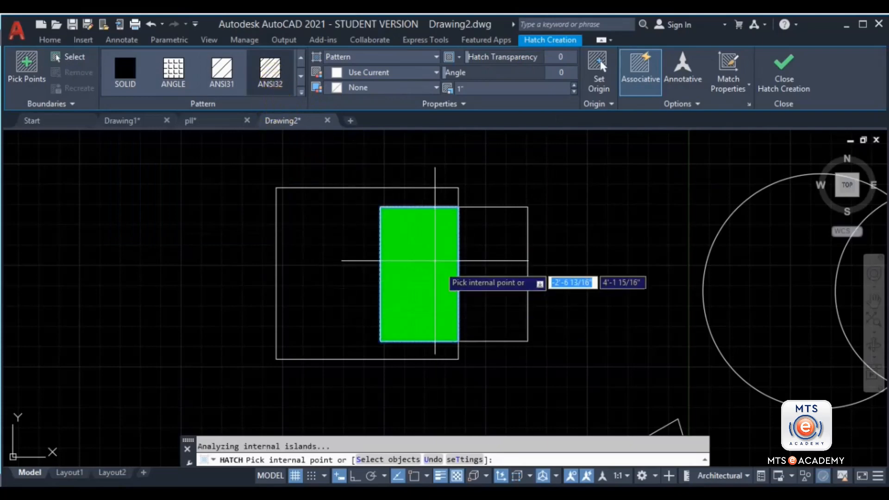
Try a hatch pattern scale of 10, settle on a scale of 3, and finish the hatch
left_click(501, 87)
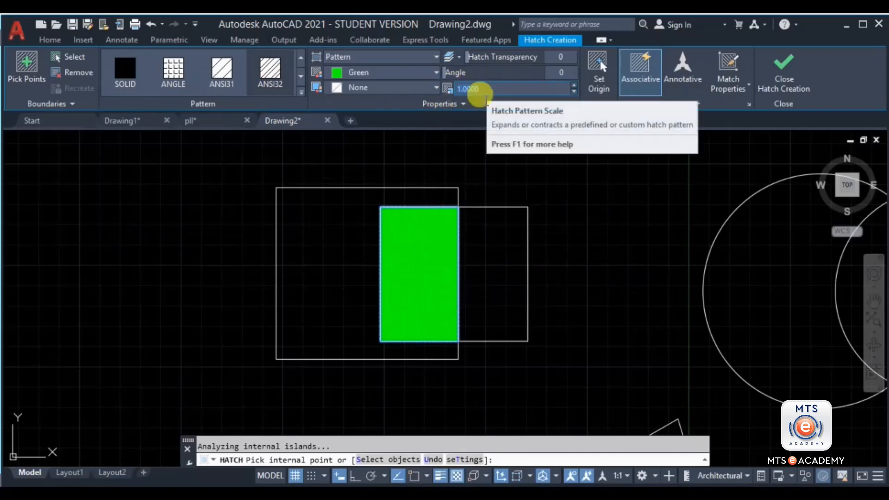
type("10")
key("Return")
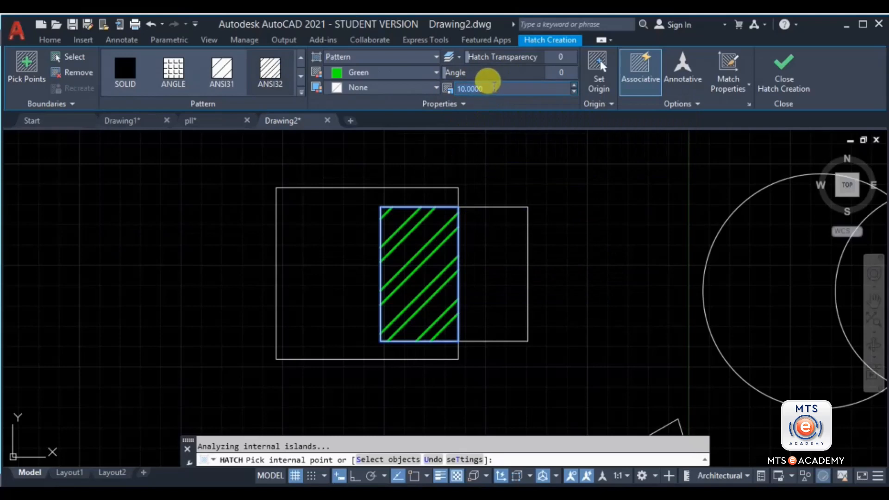
type("3")
key("Return")
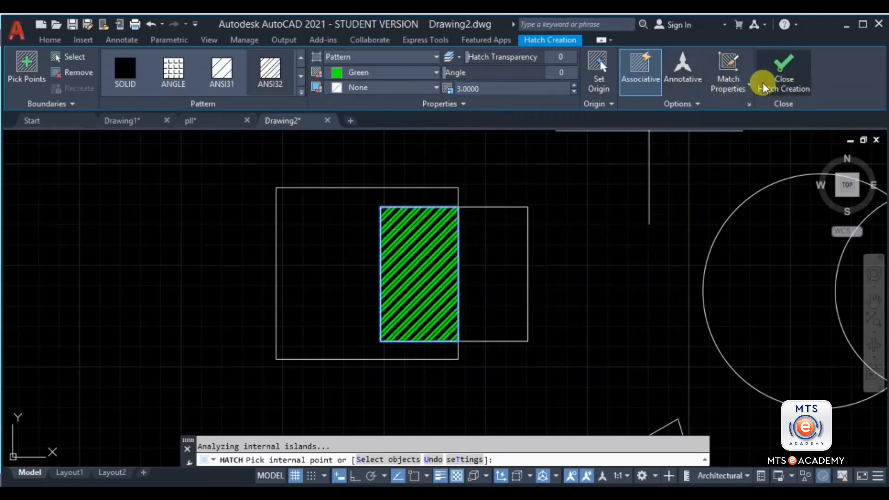
left_click(780, 75)
Select the hatch in the rectangles' overlap and open its properties to read the area
scroll(397, 212, "up", 5)
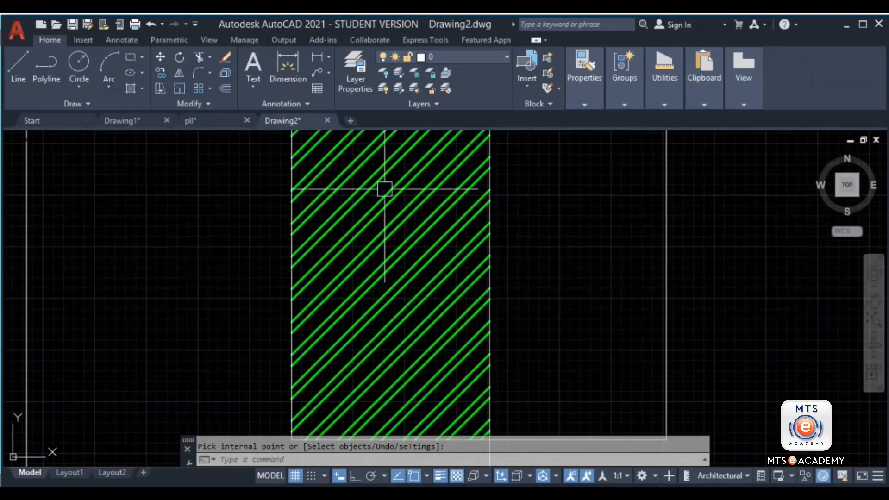
scroll(383, 189, "down", 4)
scroll(412, 228, "up", 3)
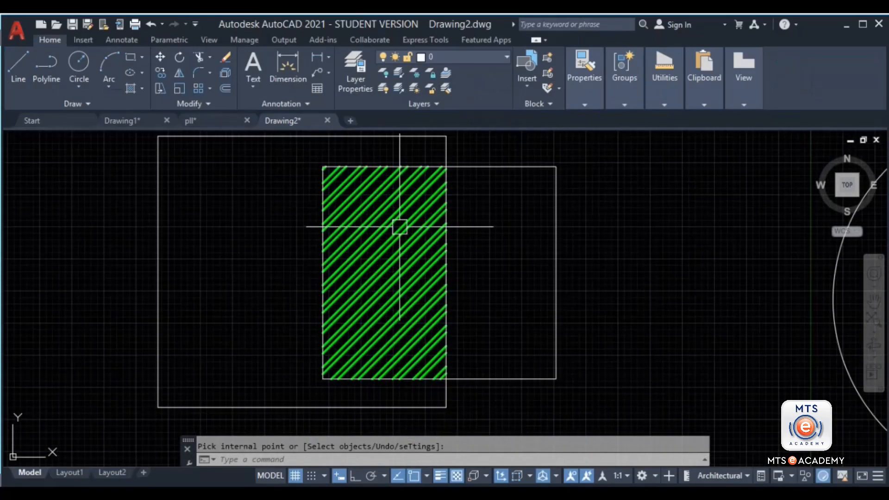
left_click(387, 202)
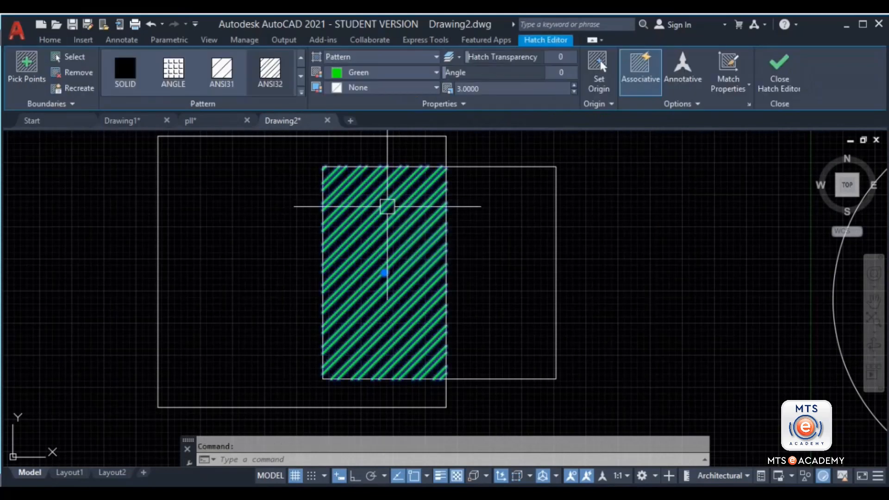
right_click(387, 208)
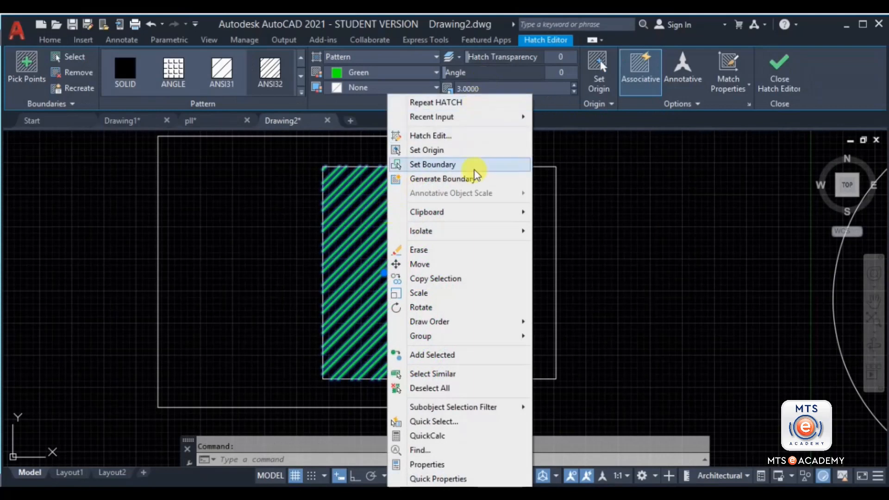
left_click(437, 465)
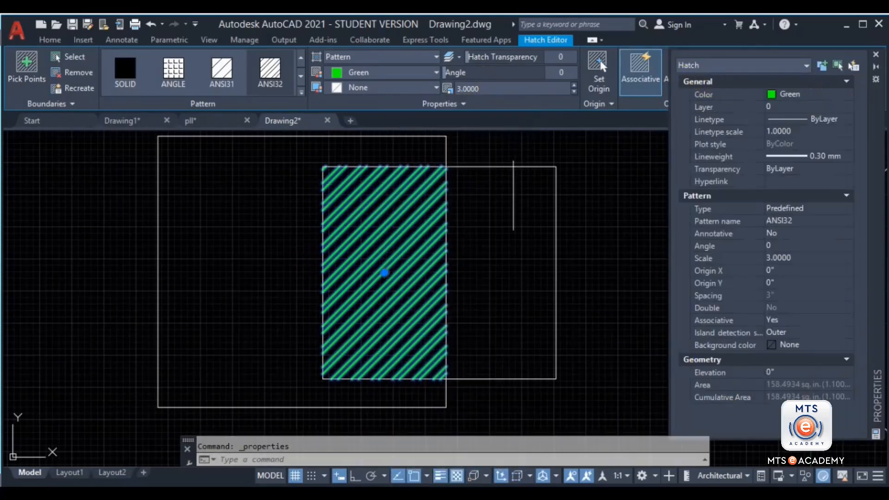
Reposition the Properties palette to read the full hatch area with its unit conversion, close the palette, and deselect the hatch
mouse_move(876, 197)
left_mouse_down()
mouse_move(701, 199)
mouse_move(734, 193)
left_mouse_up()
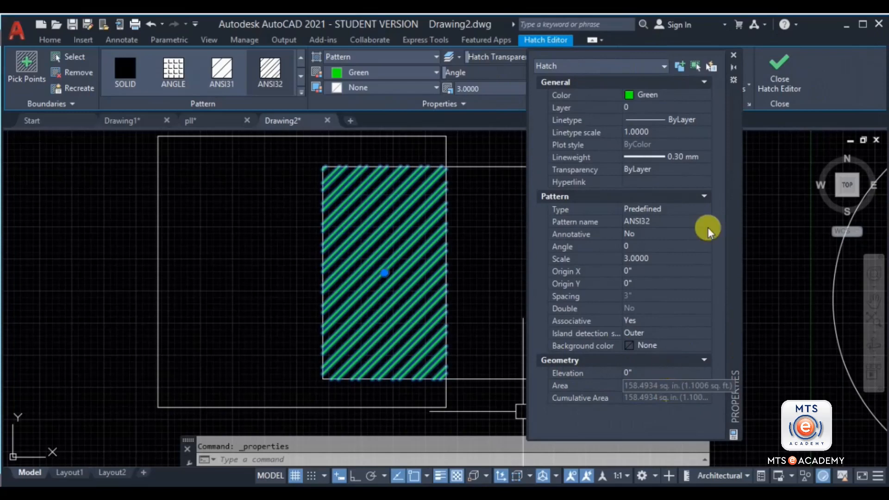
left_click(733, 55)
key("Escape")
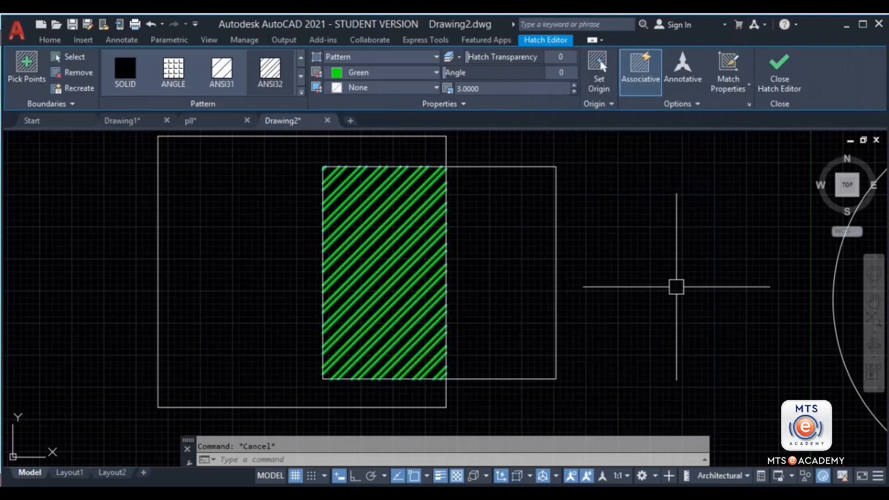
Change the drawing's length unit type to Decimal
type("UN")
key("Return")
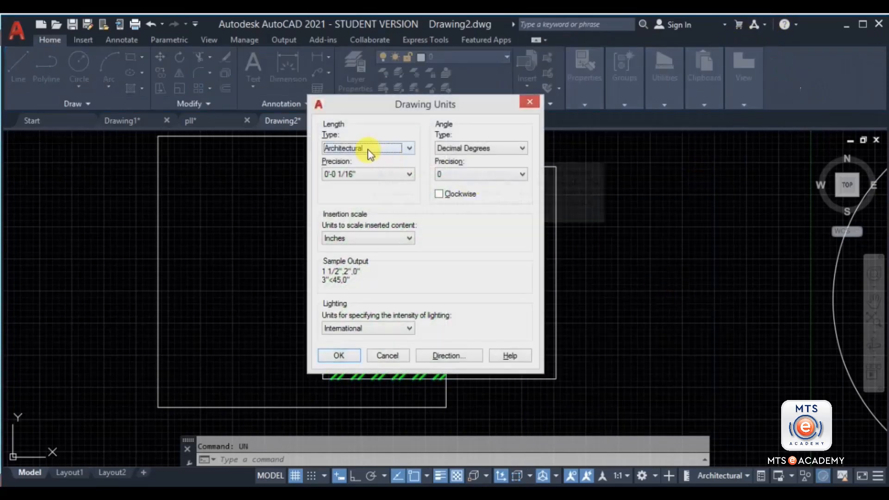
left_click(366, 148)
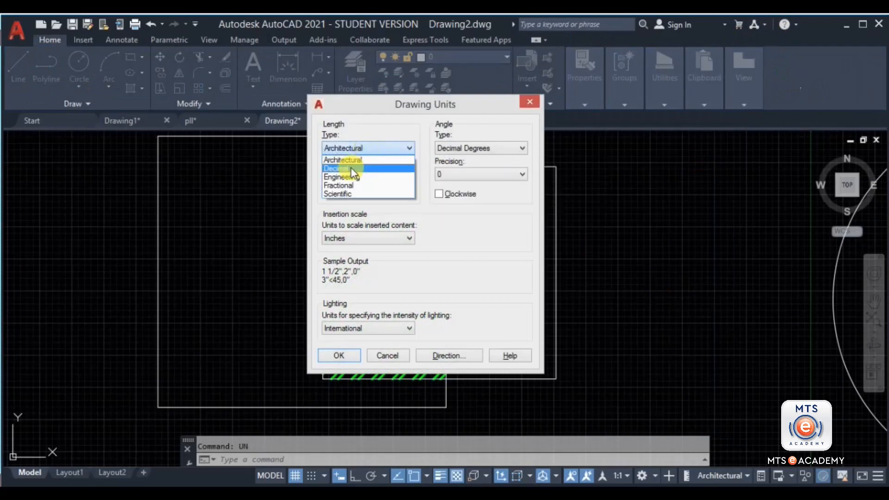
left_click(351, 168)
left_click(340, 354)
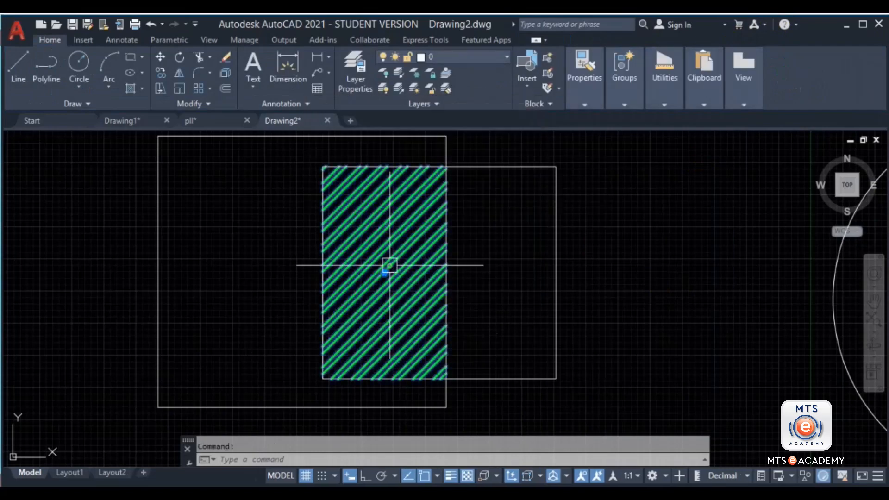
Check the area of the hatch in the rectangles' overlap in decimal units through its properties, and deselect it
right_click(393, 237)
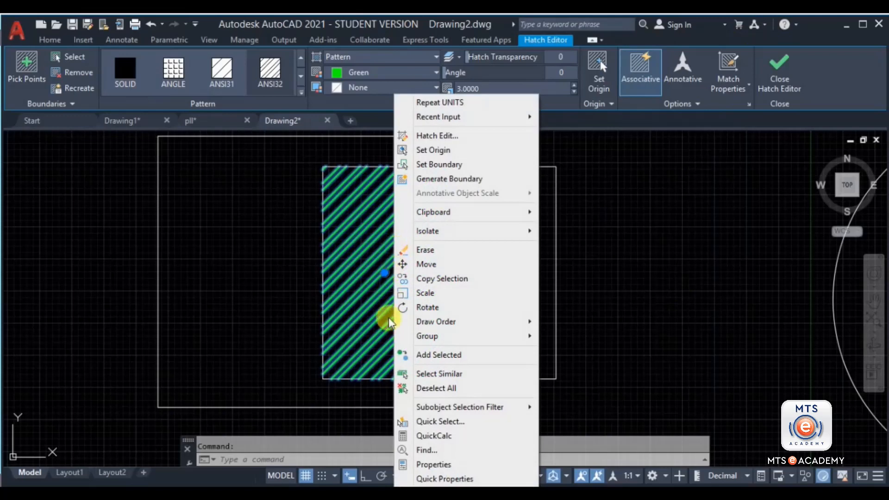
left_click(432, 465)
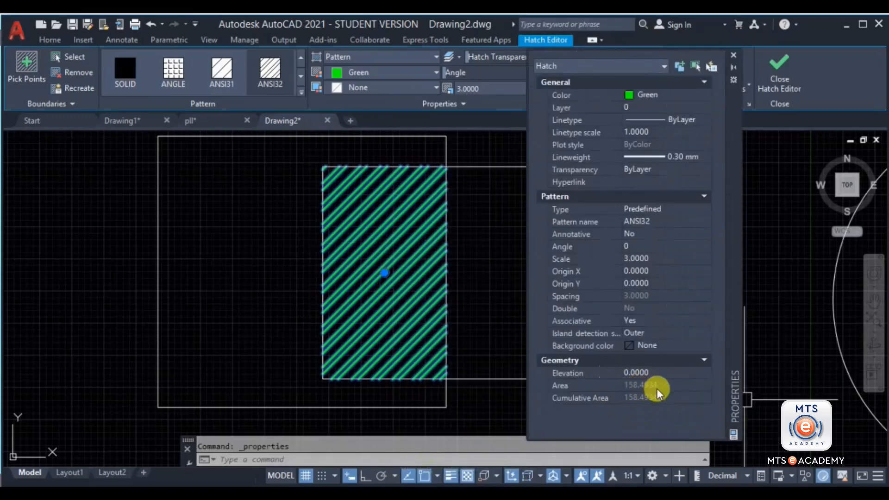
left_click(733, 55)
middle_click_drag(550, 280, 545, 307)
key("Escape")
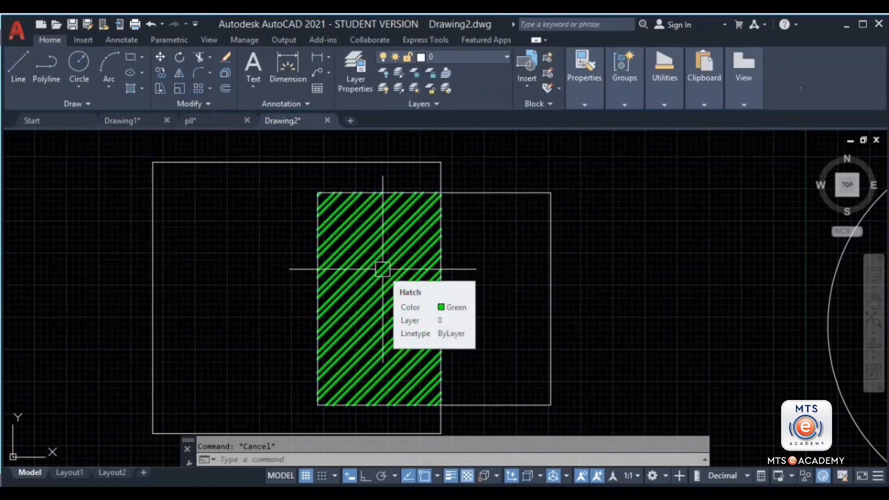
Delete the hatch from the overlap of the two rectangles
left_click(382, 271)
key("Delete")
Draw a rectangle about 44 by 19 units in the empty space above the overlapping rectangles
scroll(387, 230, "down", 4)
middle_click_drag(387, 230, 482, 329)
left_click(130, 56)
left_click(377, 163)
left_click(598, 259)
Select the green rectangle, read its area and length in its properties, and deselect it
left_click(646, 206)
left_click(429, 218)
right_click(429, 218)
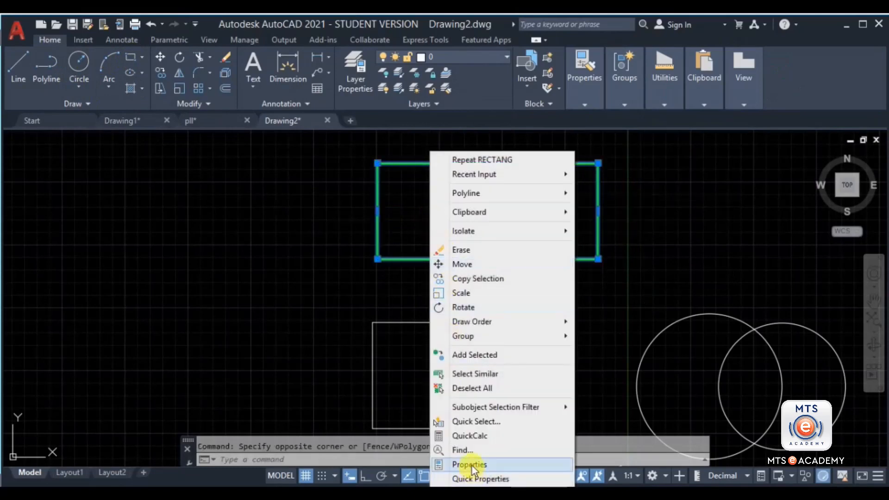
left_click(471, 465)
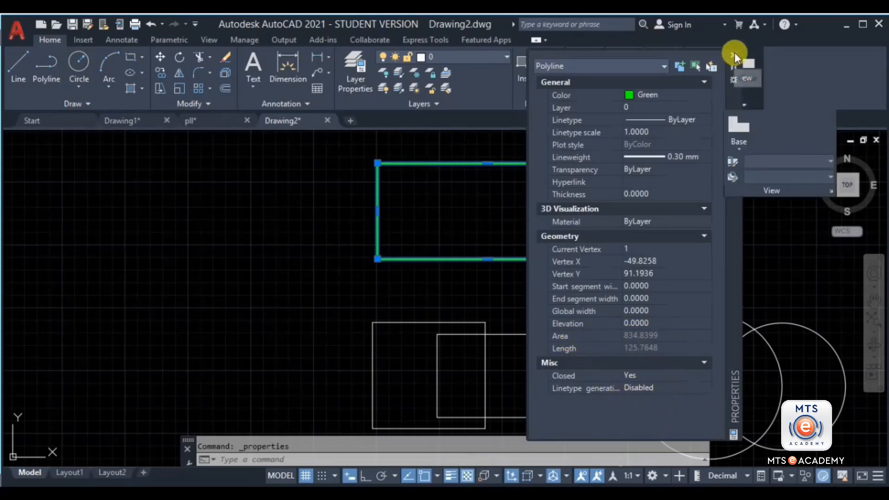
left_click(734, 54)
key("Escape")
Measure the area and perimeter of the green rectangle using AREA with the Object option
type("aa")
key("Return")
key("Return")
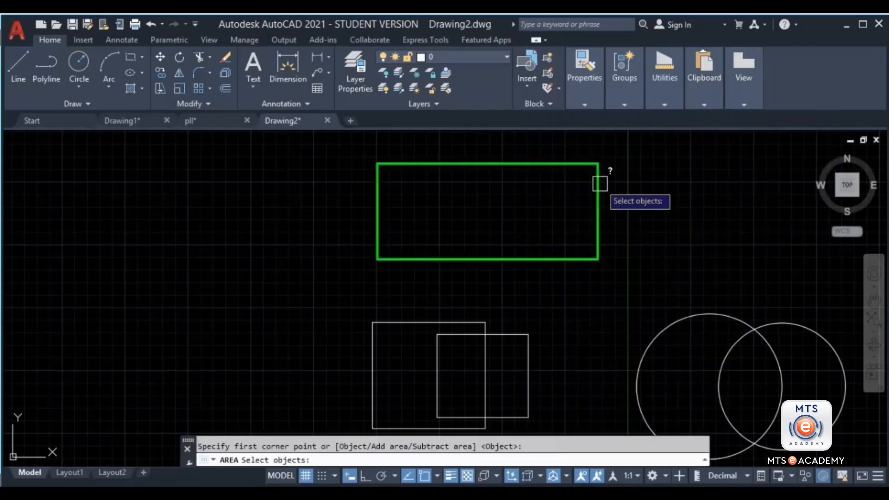
left_click(600, 183)
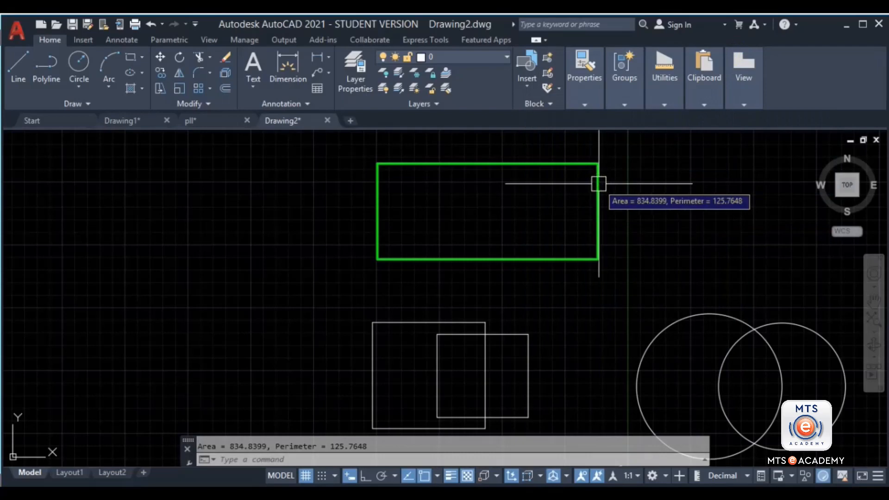
key("Escape")
Run LIST on the green rectangle and highlight its area and perimeter values in the report
scroll(624, 204, "down", 3)
scroll(589, 214, "up", 2)
scroll(600, 219, "down", 2)
middle_click_drag(599, 219, 572, 216)
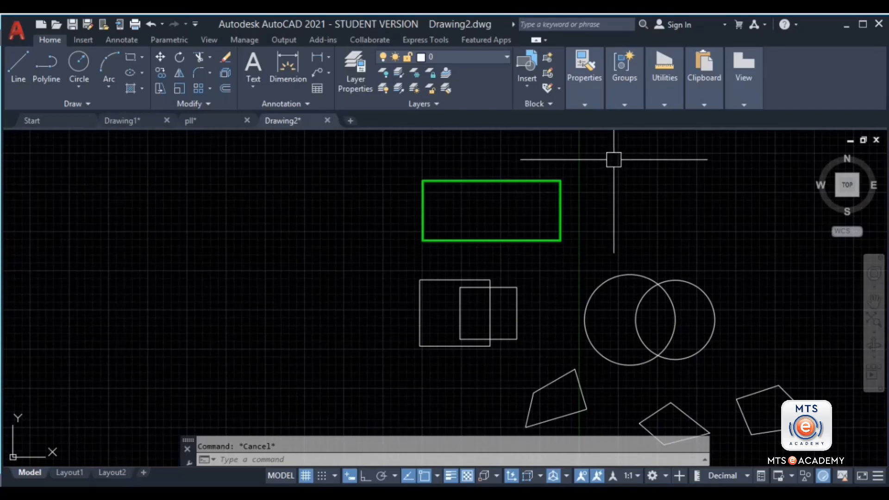
middle_click_drag(616, 159, 542, 197)
left_click(532, 199)
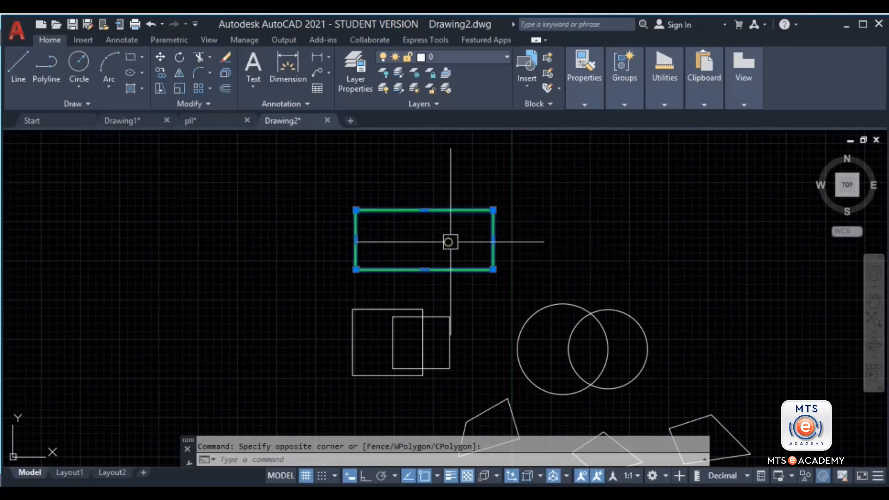
scroll(497, 221, "up", 2)
scroll(497, 221, "up", 2)
type("list")
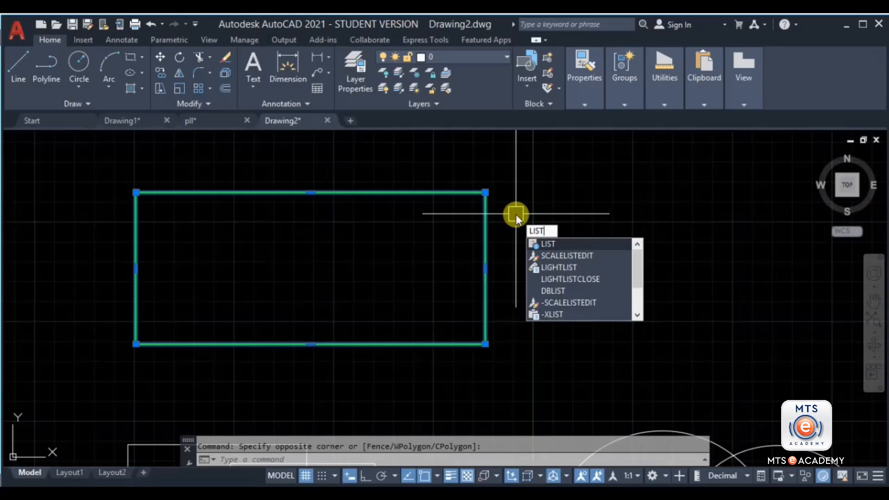
key("Return")
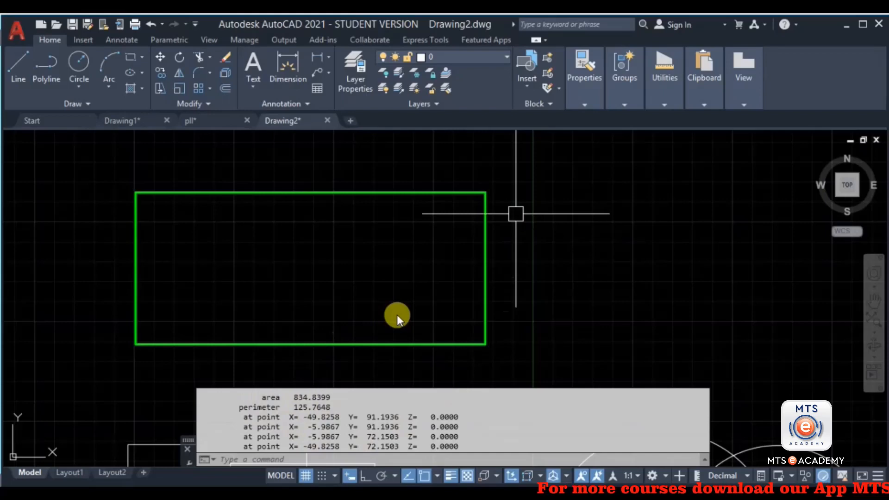
left_click_drag(293, 397, 333, 407)
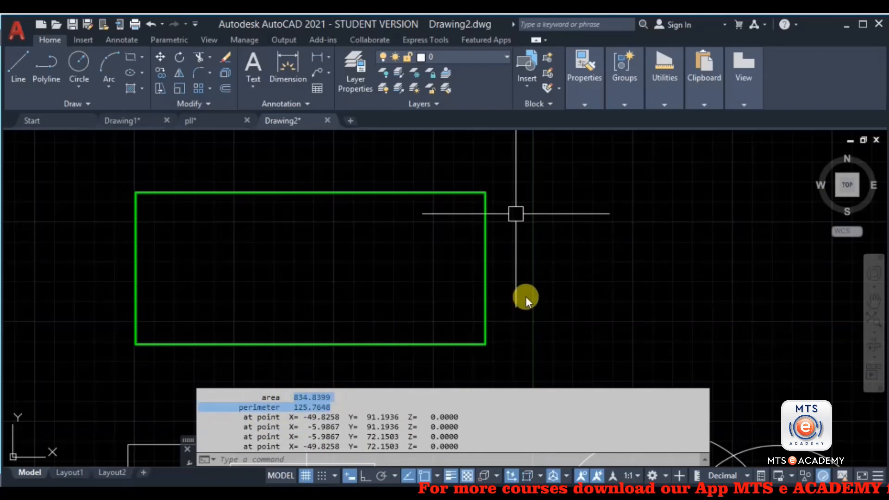
key("Escape")
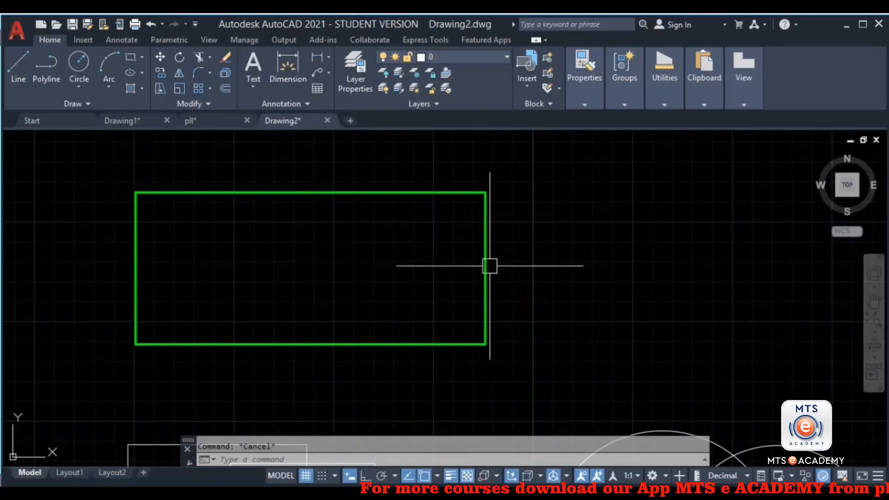
scroll(493, 277, "down", 3)
scroll(452, 284, "up", 3)
middle_click_drag(439, 332, 435, 380)
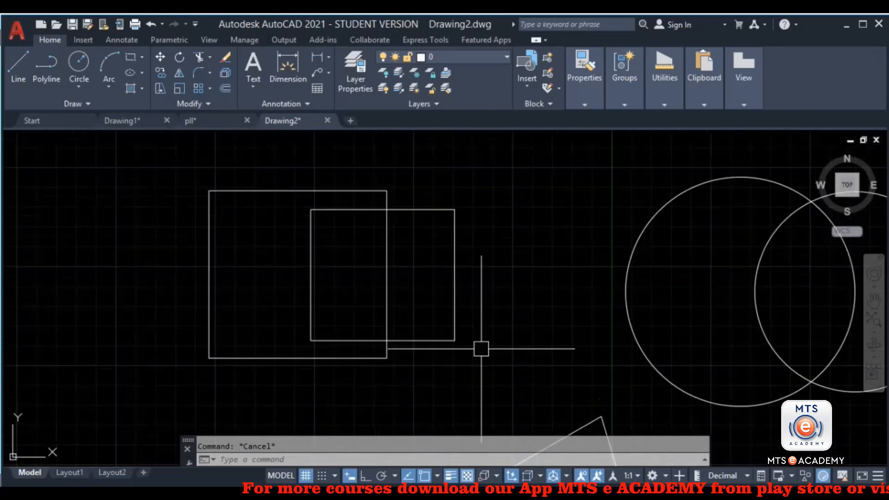